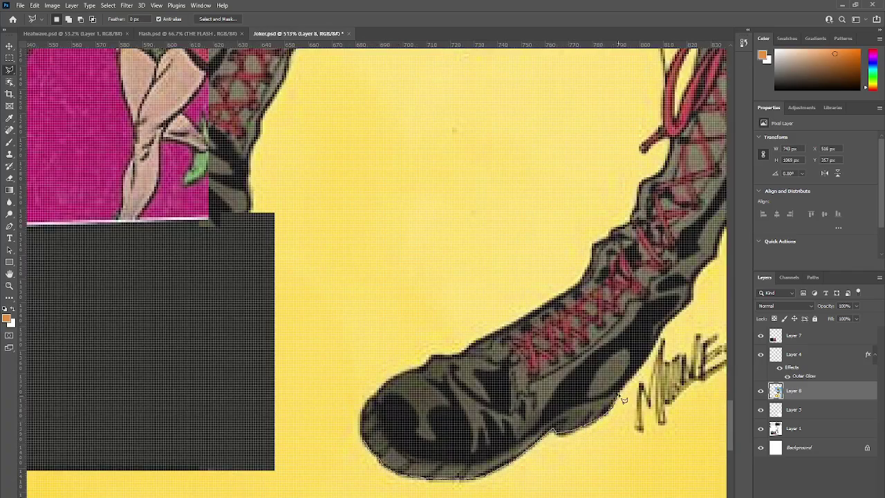
# On Layer 8, trace a polygonal lasso selection up the outer edge of the front boot, past the signature.
pyautogui.hscroll(3, 708, 280)
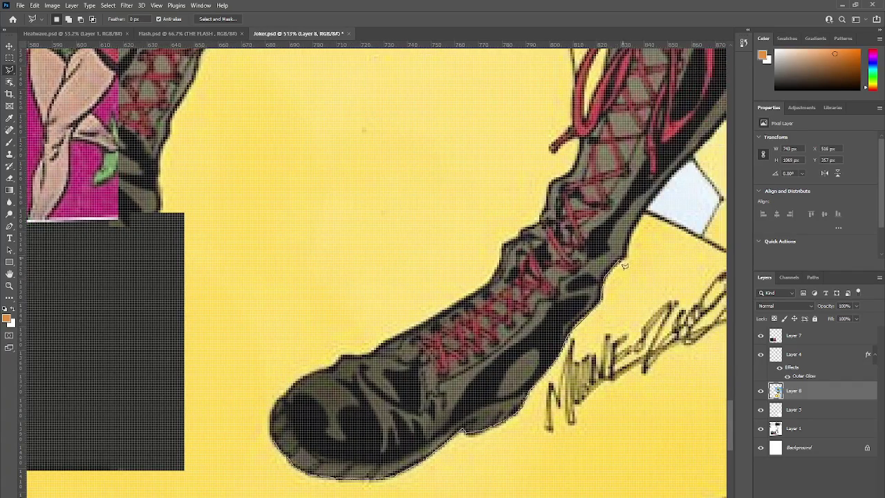
pyautogui.click(637, 225)
pyautogui.hscroll(3, 637, 220)
pyautogui.click(561, 159)
pyautogui.scroll(1, 563, 157)
pyautogui.click(615, 127)
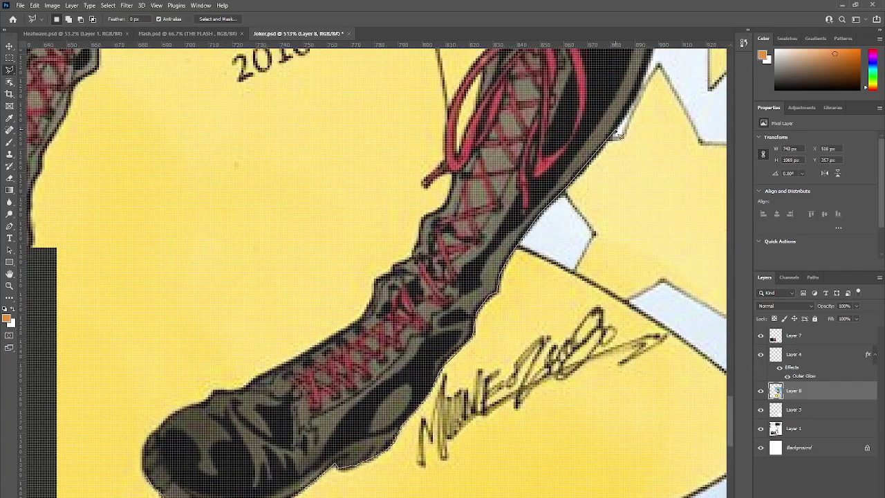
# Continue the lasso outline up the boot top and outer calf to the white cuff of the shorts.
pyautogui.scroll(3, 616, 128)
pyautogui.hscroll(1, 617, 128)
pyautogui.moveTo(605, 207); pyautogui.dragTo(625, 141)
pyautogui.click(627, 76)
pyautogui.moveTo(628, 76); pyautogui.dragTo(629, 171)
pyautogui.click(629, 140)
pyautogui.moveTo(628, 140)
pyautogui.mouseDown()
pyautogui.moveTo(573, 170)
pyautogui.moveTo(414, 399)
pyautogui.mouseUp()
pyautogui.click(432, 370)
pyautogui.click(462, 316)
pyautogui.click(486, 275)
pyautogui.moveTo(519, 237); pyautogui.dragTo(540, 191)
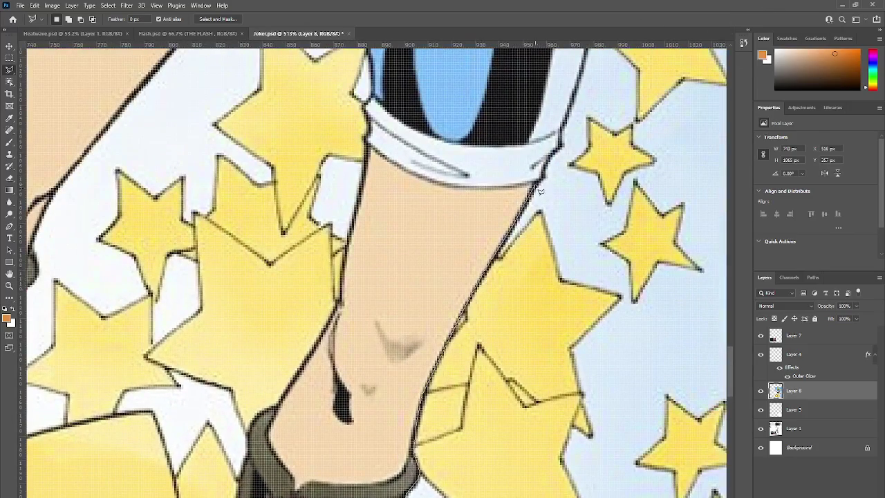
# Carry the lasso outline around the cuff and up the outer side of the shorts to the staff.
pyautogui.click(561, 129)
pyautogui.moveTo(640, 66); pyautogui.dragTo(637, 191)
pyautogui.click(586, 186)
pyautogui.click(600, 123)
pyautogui.moveTo(719, 169)
pyautogui.mouseDown()
pyautogui.moveTo(543, 243)
pyautogui.moveTo(453, 252)
pyautogui.mouseUp()
pyautogui.click(255, 215)
# Trace the lasso along the staff's underside, around the lower red glove and out to the staff's end.
pyautogui.moveTo(268, 176); pyautogui.dragTo(464, 299)
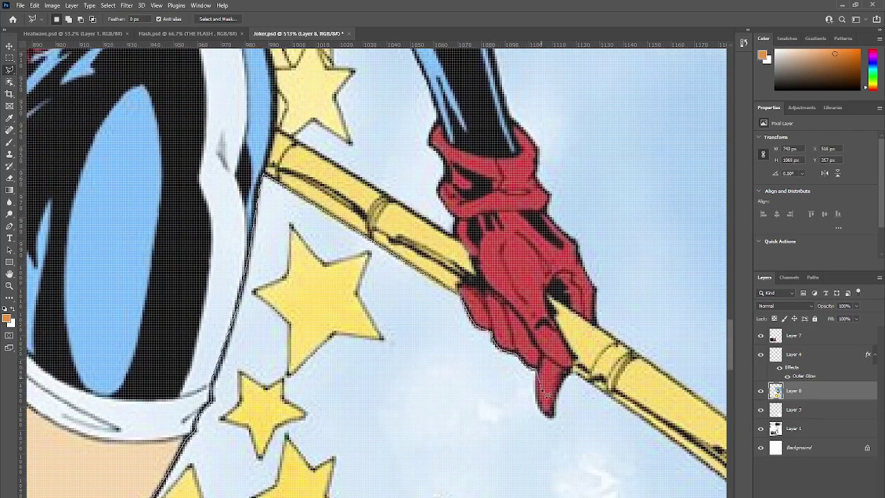
pyautogui.click(573, 372)
pyautogui.click(642, 416)
pyautogui.moveTo(642, 416); pyautogui.dragTo(497, 342)
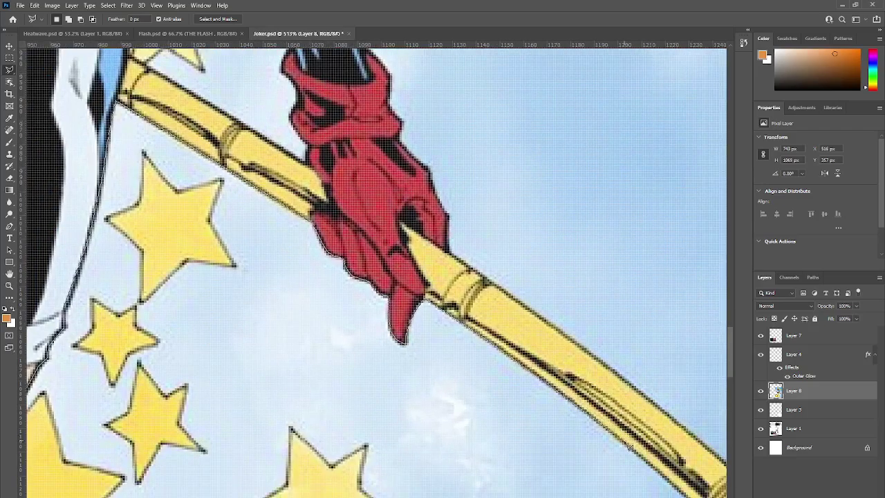
pyautogui.click(611, 419)
pyautogui.moveTo(611, 419); pyautogui.dragTo(484, 324)
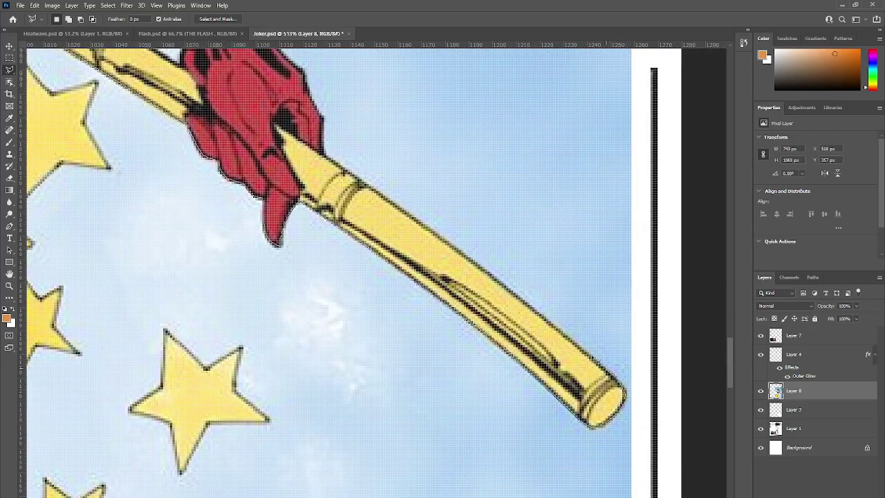
pyautogui.click(522, 300)
# Close the selection around the background below the staff and outside the leg, delete it and deselect.
pyautogui.click(651, 269)
pyautogui.click(631, 465)
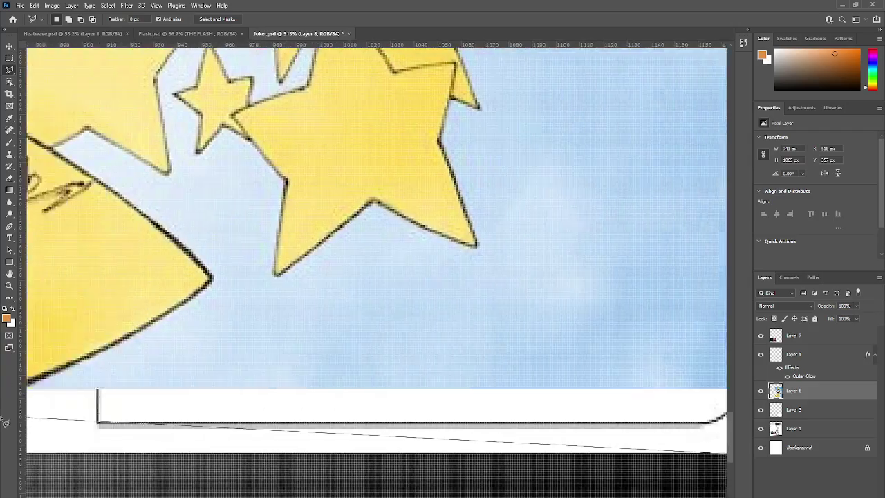
pyautogui.click(90, 427)
pyautogui.click(149, 330)
pyautogui.press('Delete')
pyautogui.scroll(-2, 337, 355)
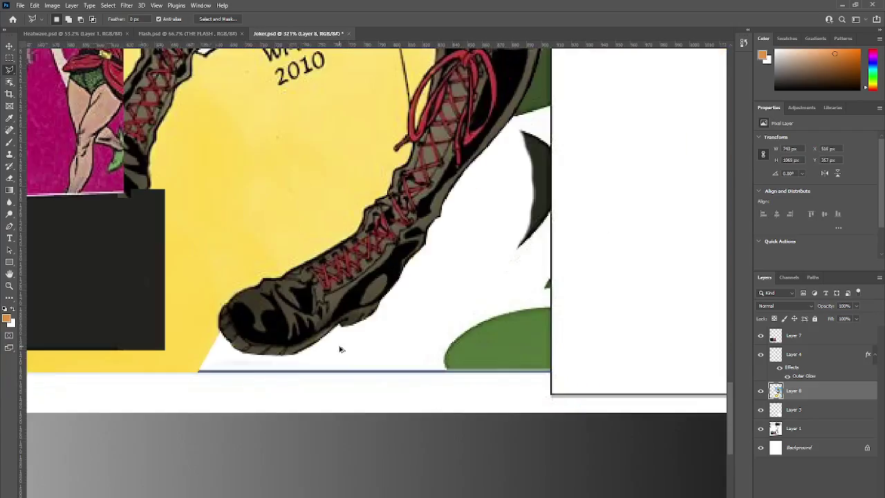
pyautogui.hotkey('ctrl', 'd')
# Start a new lasso outline along the staff's upper edge and up the outer side of the red glove.
pyautogui.scroll(-7, 347, 339)
pyautogui.scroll(2, 359, 332)
pyautogui.scroll(4, 429, 304)
pyautogui.scroll(8, 510, 381)
pyautogui.click(508, 382)
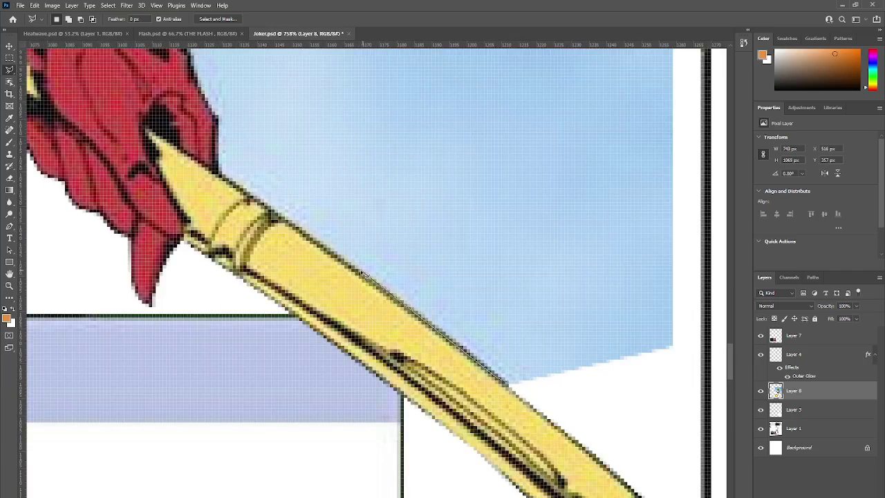
pyautogui.scroll(2, 222, 123)
pyautogui.moveTo(223, 123); pyautogui.dragTo(183, 225)
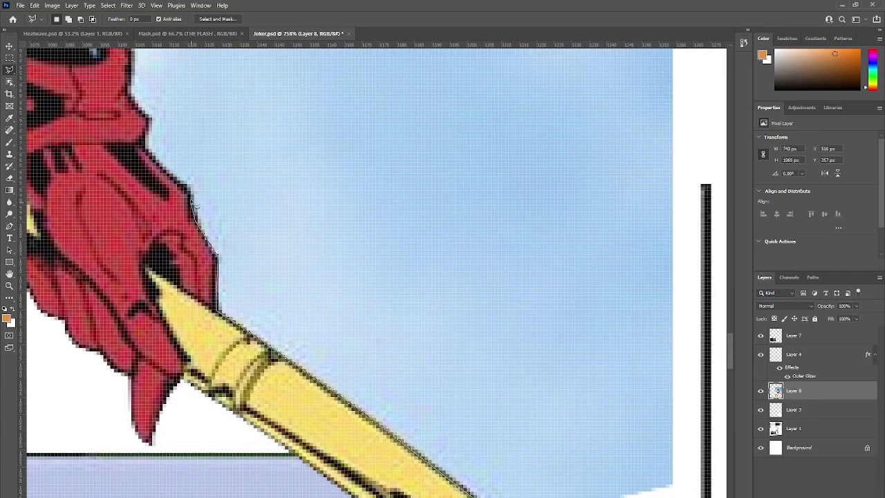
pyautogui.click(130, 97)
pyautogui.scroll(2, 130, 104)
pyautogui.click(131, 164)
pyautogui.click(96, 126)
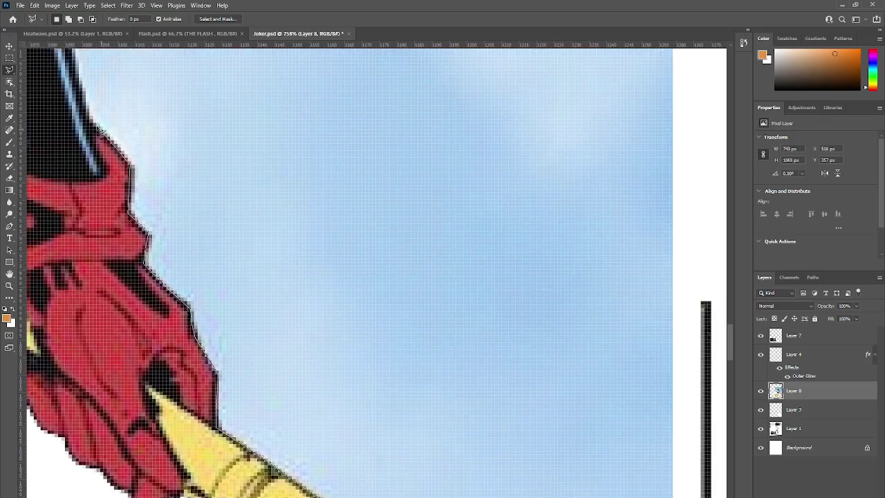
# Continue the lasso outline from the glove up the extended arm and torso to the underside of the hair.
pyautogui.scroll(2, 96, 126)
pyautogui.hscroll(-2, 100, 125)
pyautogui.click(146, 115)
pyautogui.scroll(3, 142, 112)
pyautogui.click(115, 104)
pyautogui.moveTo(116, 104); pyautogui.dragTo(241, 359)
pyautogui.click(226, 257)
pyautogui.click(186, 181)
pyautogui.click(174, 120)
pyautogui.moveTo(174, 120); pyautogui.dragTo(247, 317)
pyautogui.moveTo(220, 289); pyautogui.dragTo(184, 209)
pyautogui.scroll(3, 164, 108)
pyautogui.moveTo(165, 108)
pyautogui.mouseDown()
pyautogui.moveTo(173, 242)
pyautogui.moveTo(137, 281)
pyautogui.moveTo(133, 261)
pyautogui.moveTo(156, 258)
pyautogui.moveTo(185, 296)
pyautogui.mouseUp()
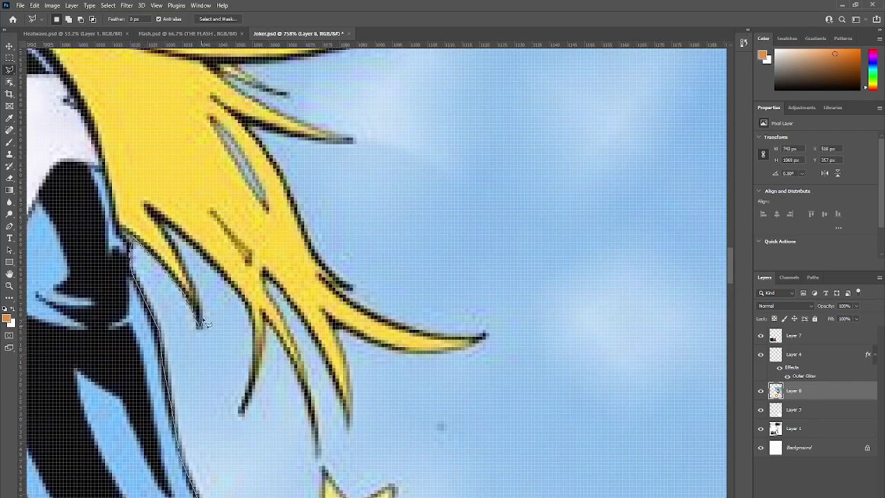
# Trace the lasso around the pointed hair strands hanging beside the shoulder, out to the longest strand's tip.
pyautogui.moveTo(183, 237); pyautogui.dragTo(252, 315)
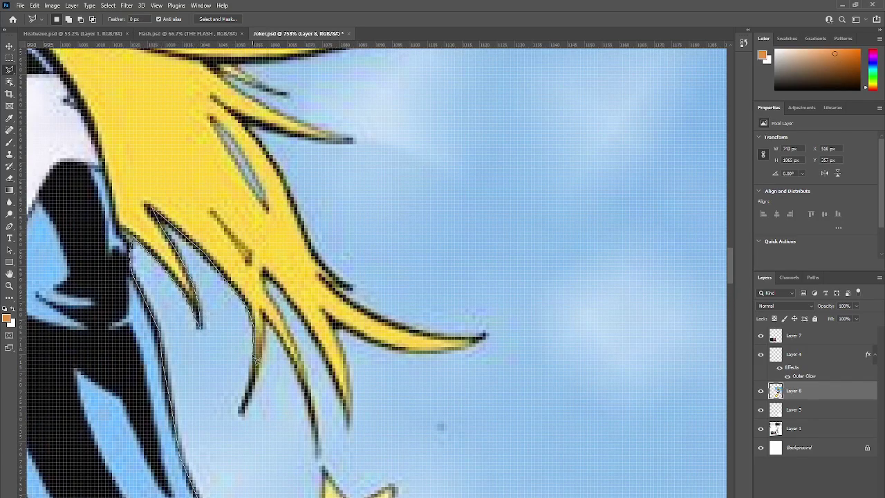
pyautogui.moveTo(286, 358); pyautogui.dragTo(312, 415)
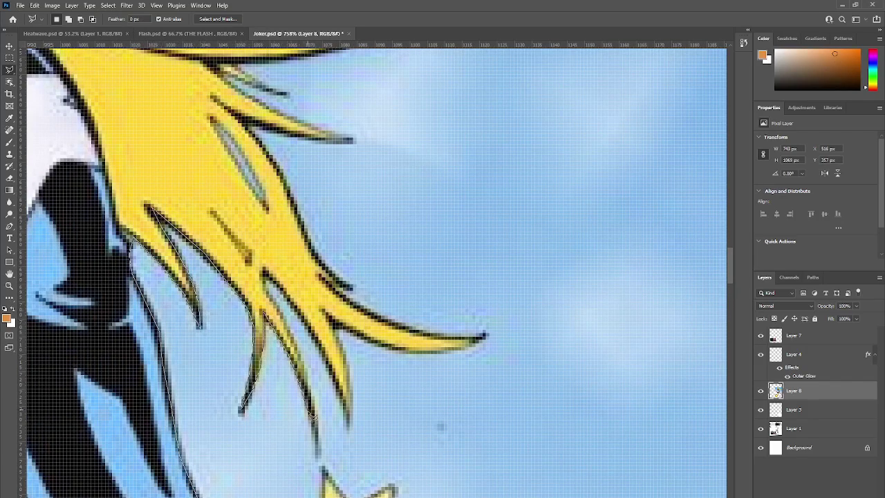
pyautogui.moveTo(268, 294); pyautogui.dragTo(320, 350)
pyautogui.moveTo(388, 349)
pyautogui.mouseDown()
pyautogui.moveTo(454, 353)
pyautogui.moveTo(483, 344)
pyautogui.mouseUp()
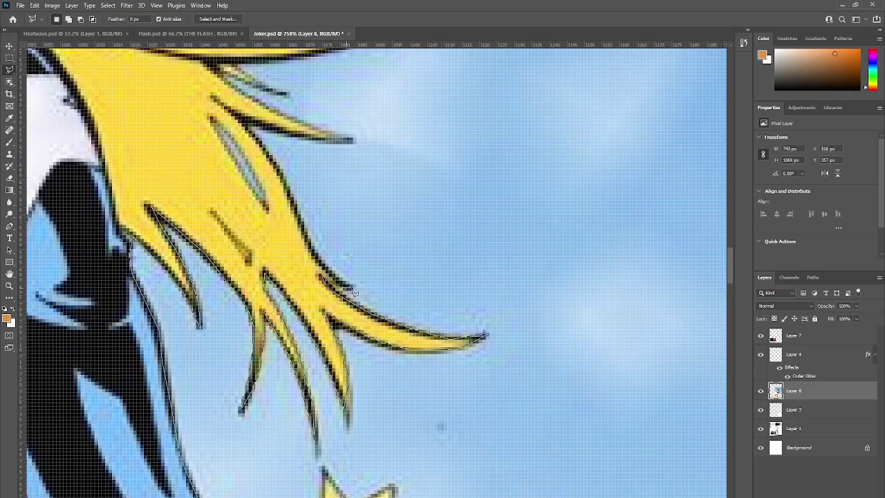
# Outline the small pointed hair strand just below the large sweeping lock.
pyautogui.click(243, 120)
pyautogui.click(268, 132)
pyautogui.click(311, 137)
pyautogui.click(352, 140)
pyautogui.click(304, 125)
pyautogui.click(264, 109)
pyautogui.scroll(3, 210, 76)
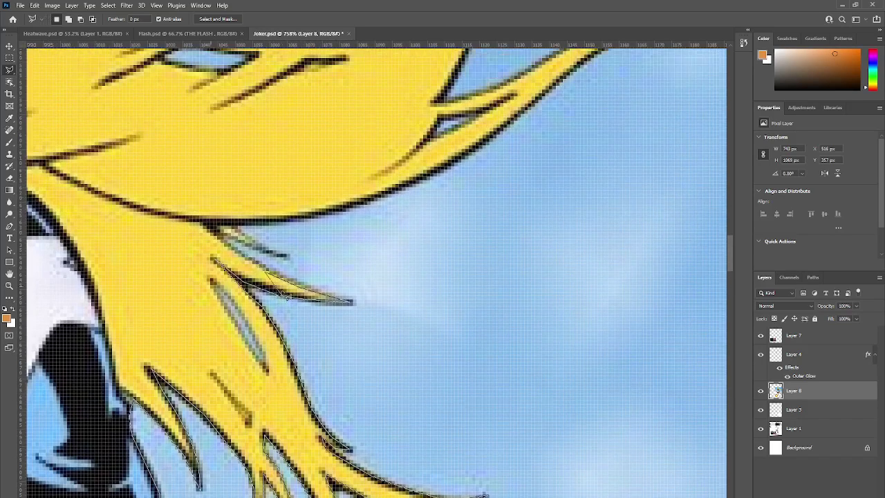
# Trace the lasso along the lower edge of the large sweeping lock of hair toward its curl.
pyautogui.click(206, 222)
pyautogui.click(300, 218)
pyautogui.click(372, 201)
pyautogui.click(418, 182)
pyautogui.click(481, 147)
pyautogui.scroll(2, 481, 156)
pyautogui.click(545, 203)
pyautogui.click(579, 177)
pyautogui.click(653, 132)
# Outline the curled tip of the large lock and trace its upper edge back to the fork in the hair.
pyautogui.hscroll(3, 719, 102)
pyautogui.click(559, 108)
pyautogui.click(606, 107)
pyautogui.click(642, 117)
pyautogui.click(659, 132)
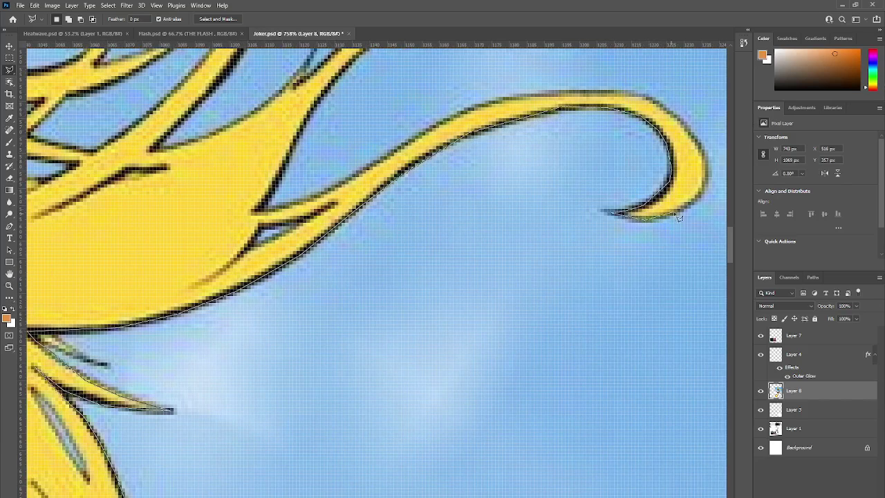
pyautogui.moveTo(567, 89); pyautogui.dragTo(483, 109)
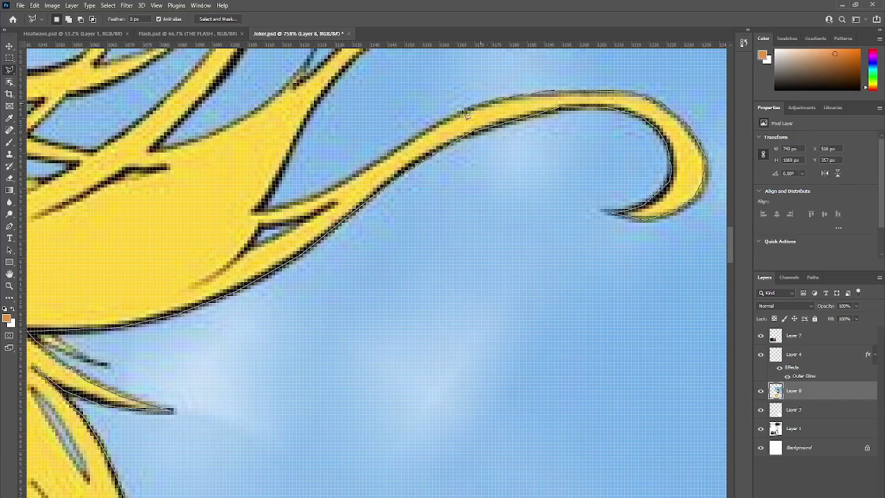
pyautogui.moveTo(273, 215)
pyautogui.mouseDown()
pyautogui.moveTo(280, 166)
pyautogui.moveTo(287, 168)
pyautogui.moveTo(307, 124)
pyautogui.moveTo(387, 53)
pyautogui.moveTo(409, 147)
pyautogui.moveTo(433, 155)
pyautogui.moveTo(469, 136)
pyautogui.moveTo(554, 128)
pyautogui.mouseUp()
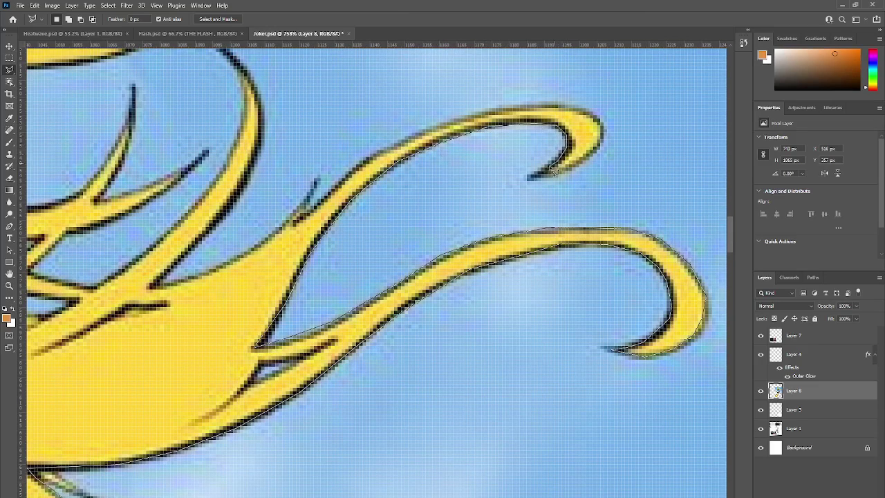
# Outline the second curled lock, close the selection around the sky beside the figure and cut it out.
pyautogui.moveTo(508, 112)
pyautogui.mouseDown()
pyautogui.moveTo(379, 153)
pyautogui.moveTo(303, 223)
pyautogui.mouseUp()
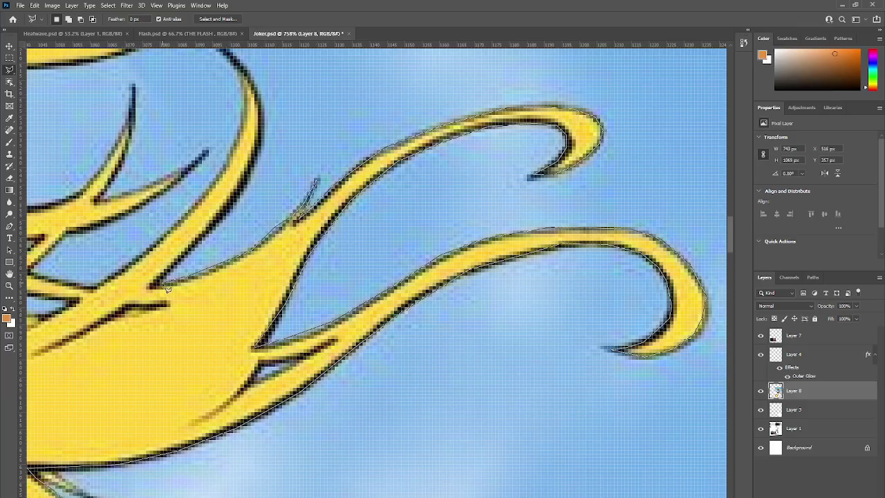
pyautogui.click(402, 66)
pyautogui.click(444, 87)
pyautogui.click(628, 173)
pyautogui.moveTo(573, 494)
pyautogui.mouseDown()
pyautogui.moveTo(552, 495)
pyautogui.moveTo(550, 477)
pyautogui.moveTo(349, 413)
pyautogui.mouseUp()
pyautogui.click(348, 413)
pyautogui.hotkey('ctrl', 'x')
# Begin a new lasso outline along the inner edge of the front boot, from the toe up to the laces.
pyautogui.scroll(-15, 377, 384)
pyautogui.scroll(4, 332, 251)
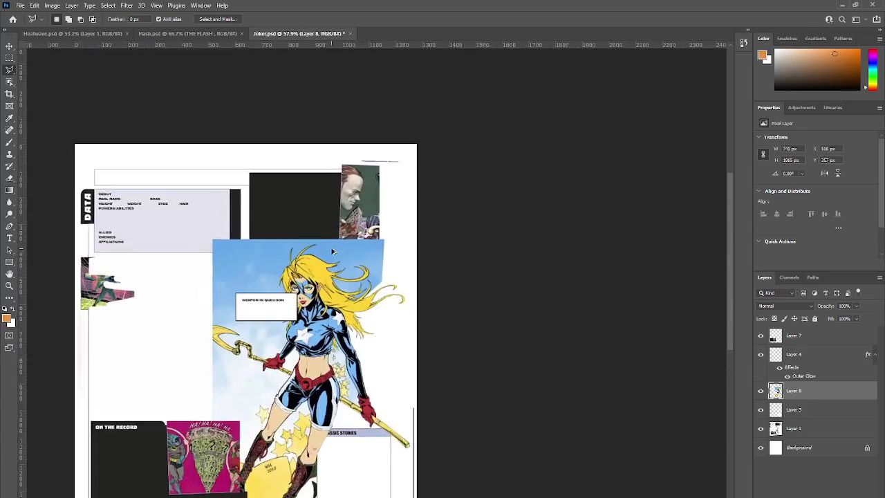
pyautogui.scroll(5, 332, 251)
pyautogui.scroll(-4, 332, 252)
pyautogui.scroll(20, 201, 486)
pyautogui.moveTo(211, 460)
pyautogui.mouseDown()
pyautogui.moveTo(302, 388)
pyautogui.moveTo(347, 375)
pyautogui.moveTo(398, 330)
pyautogui.moveTo(447, 321)
pyautogui.mouseUp()
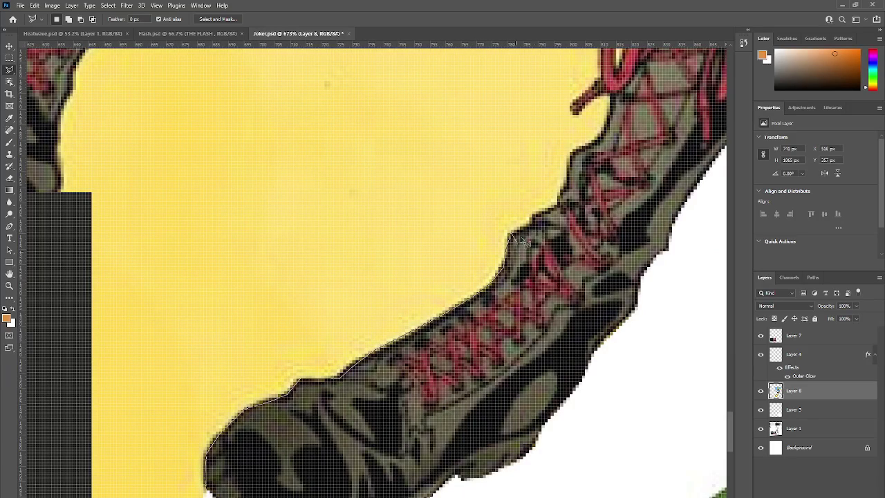
pyautogui.click(598, 81)
pyautogui.click(601, 147)
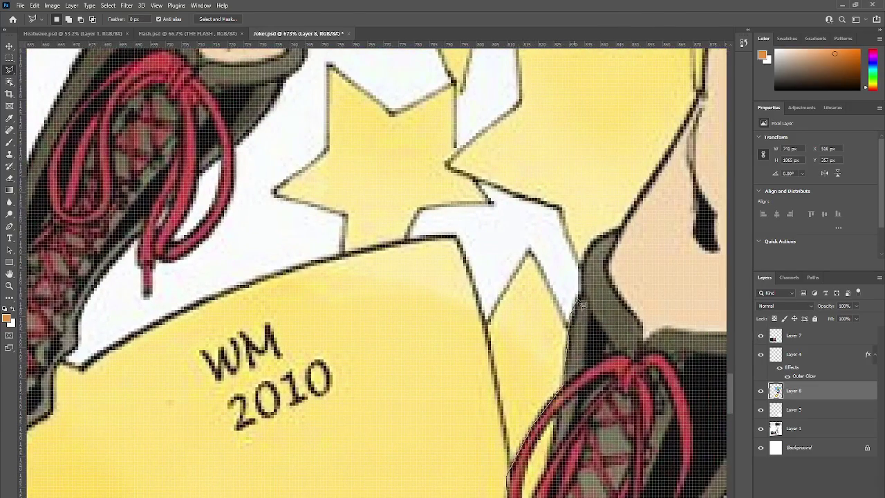
# Continue the lasso past the boot's top edge and up the inner side of the front leg.
pyautogui.click(623, 225)
pyautogui.hscroll(3, 624, 225)
pyautogui.click(557, 96)
pyautogui.scroll(4, 558, 95)
pyautogui.click(568, 213)
pyautogui.click(585, 160)
# Trace the lasso through the crotch of the shorts and down the inner side of the other leg.
pyautogui.scroll(3, 594, 135)
pyautogui.moveTo(614, 160); pyautogui.dragTo(598, 202)
pyautogui.moveTo(603, 164)
pyautogui.mouseDown()
pyautogui.moveTo(568, 106)
pyautogui.moveTo(585, 158)
pyautogui.moveTo(550, 74)
pyautogui.moveTo(558, 140)
pyautogui.moveTo(533, 162)
pyautogui.mouseUp()
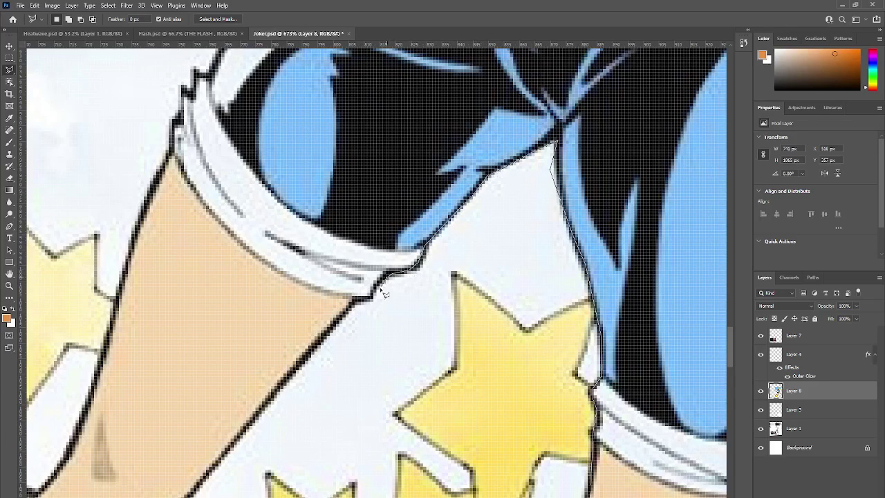
pyautogui.moveTo(354, 316)
pyautogui.mouseDown()
pyautogui.moveTo(288, 406)
pyautogui.moveTo(318, 362)
pyautogui.moveTo(294, 423)
pyautogui.mouseUp()
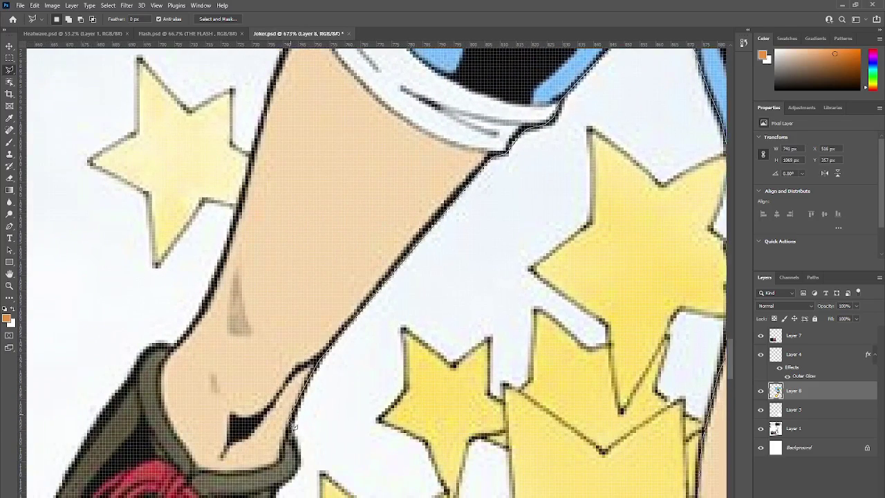
# Outline the inner edge of the rear boot around its top and hanging laces.
pyautogui.click(277, 490)
pyautogui.scroll(-3, 274, 477)
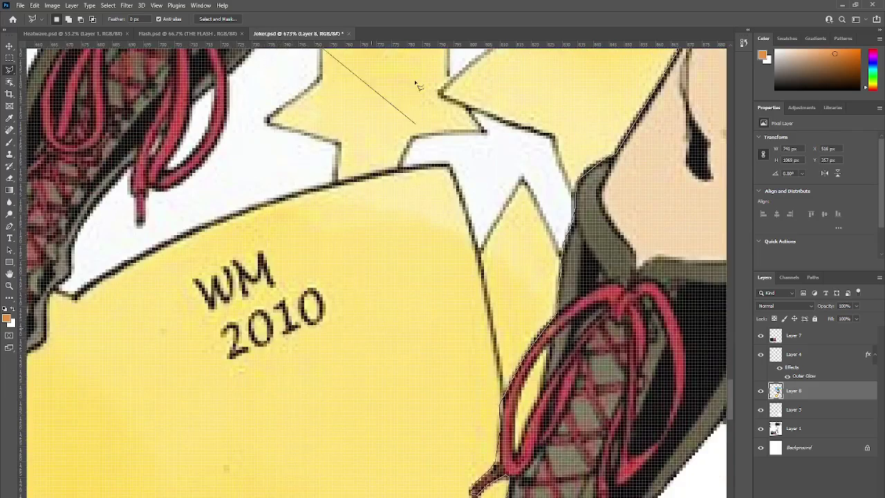
pyautogui.scroll(1, 382, 240)
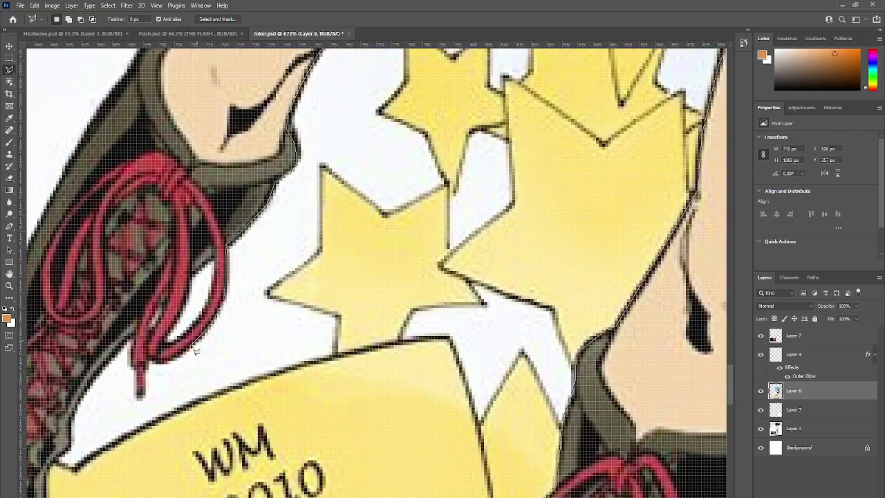
pyautogui.click(128, 343)
pyautogui.hscroll(-2, 31, 139)
pyautogui.scroll(-5, 158, 492)
pyautogui.scroll(1, 173, 55)
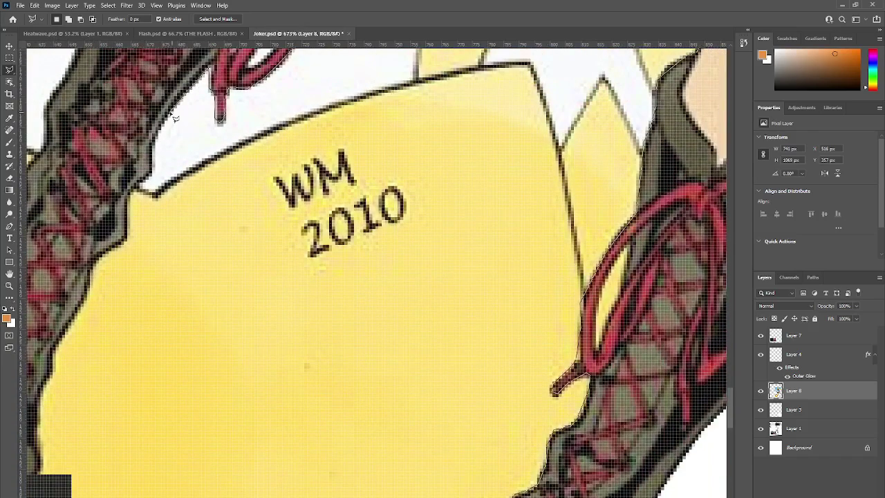
# Close the selection back at the front boot's toe, delete the starry background between the legs and deselect.
pyautogui.moveTo(87, 311)
pyautogui.mouseDown()
pyautogui.moveTo(40, 423)
pyautogui.moveTo(208, 382)
pyautogui.mouseUp()
pyautogui.moveTo(194, 476)
pyautogui.mouseDown()
pyautogui.moveTo(187, 484)
pyautogui.moveTo(182, 450)
pyautogui.moveTo(359, 394)
pyautogui.moveTo(340, 352)
pyautogui.mouseUp()
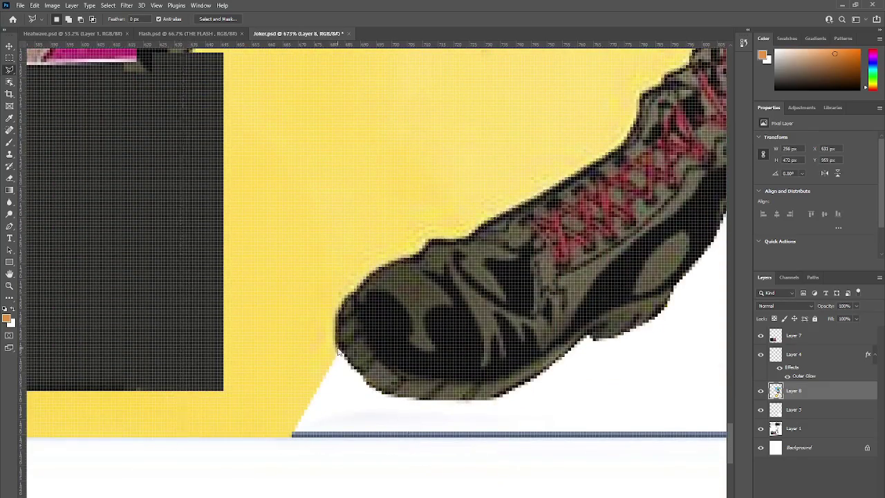
pyautogui.click(340, 352)
pyautogui.press('Delete')
pyautogui.hotkey('ctrl', 'd')
# Erase the leftover green and black artwork around the legs on Layer 1 with the Eraser tool.
pyautogui.scroll(-15, 317, 341)
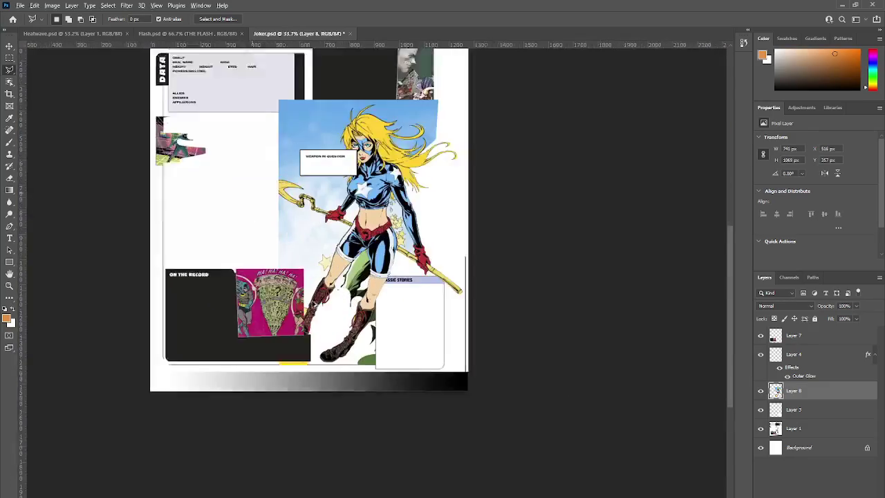
pyautogui.scroll(10, 314, 304)
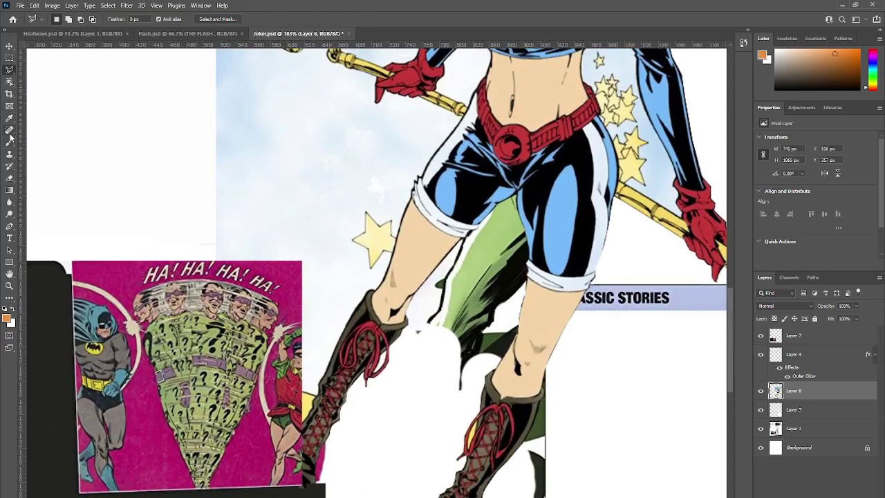
pyautogui.rightClick(9, 133)
pyautogui.click(9, 178)
pyautogui.click(794, 428)
pyautogui.moveTo(461, 356)
pyautogui.mouseDown()
pyautogui.moveTo(587, 165)
pyautogui.moveTo(531, 475)
pyautogui.mouseUp()
pyautogui.scroll(-3, 531, 463)
pyautogui.moveTo(612, 393); pyautogui.dragTo(511, 435)
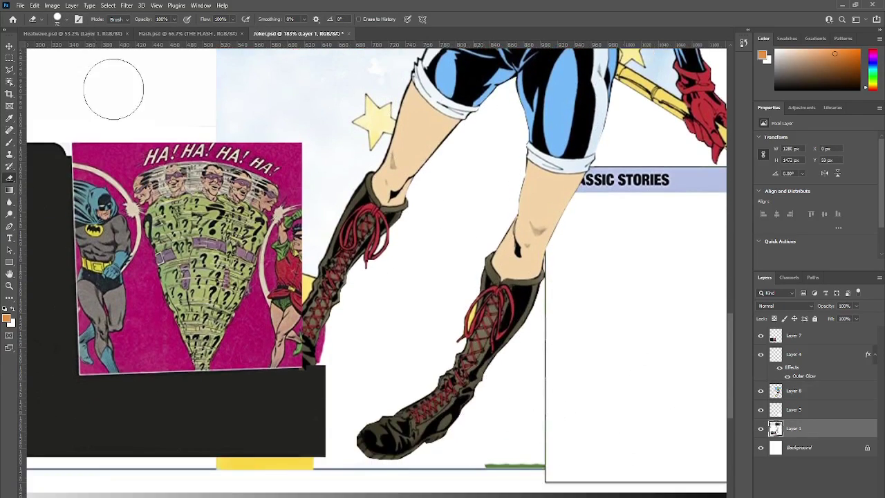
# Clear the remaining green strip beneath the front boot using a rectangular marquee selection, and deselect.
pyautogui.press('m')
pyautogui.moveTo(414, 440); pyautogui.dragTo(692, 470)
pyautogui.hotkey('ctrl', 'd')
# Marquee-select the leftover yellow strip below the On the Record box and remove it.
pyautogui.scroll(-5, 608, 454)
pyautogui.scroll(3, 508, 410)
pyautogui.moveTo(432, 497); pyautogui.dragTo(506, 463)
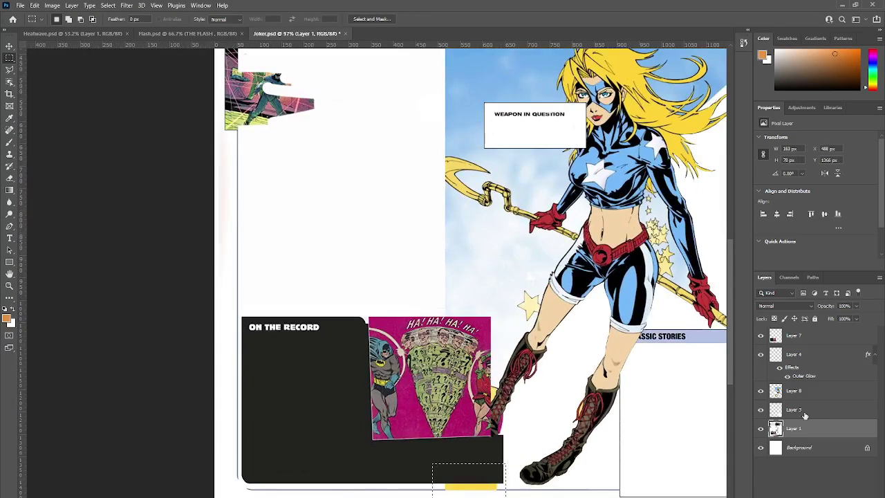
pyautogui.scroll(5, 475, 453)
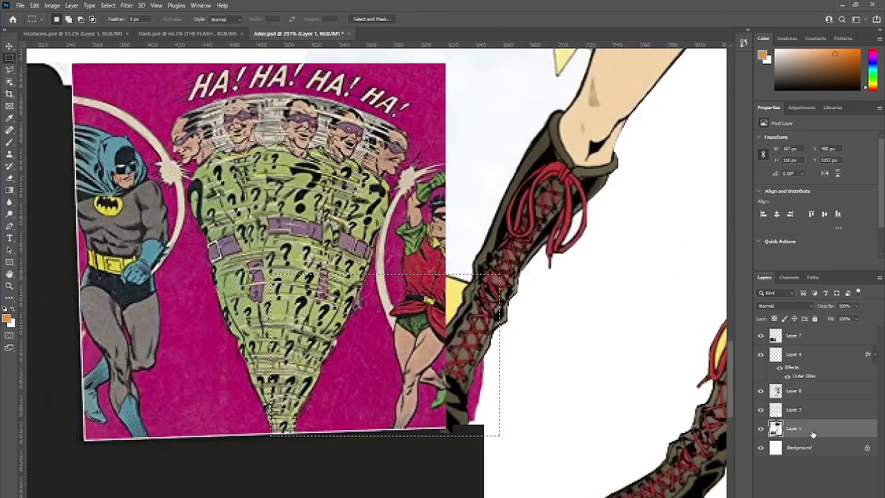
pyautogui.scroll(-6, 525, 397)
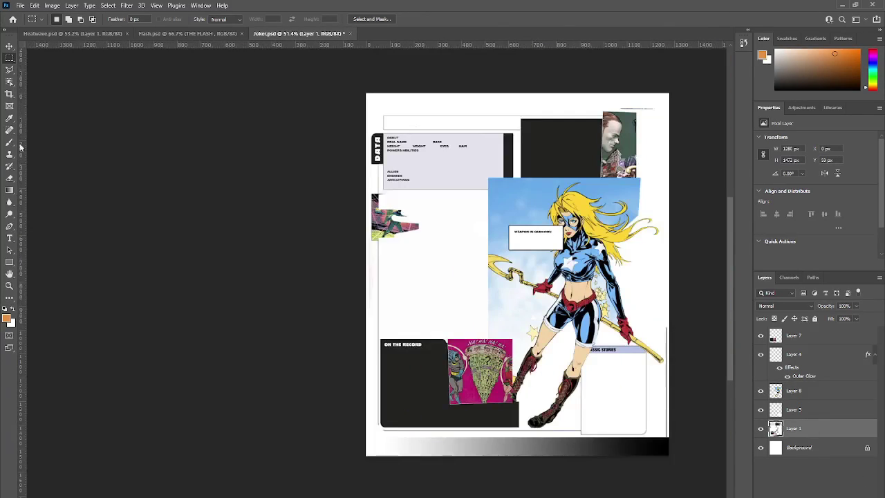
# Shift the heroine on Layer 8 slightly to the right and start a polygonal lasso outline along the underside of the staff's crook.
pyautogui.click(9, 46)
pyautogui.moveTo(547, 279); pyautogui.dragTo(565, 281)
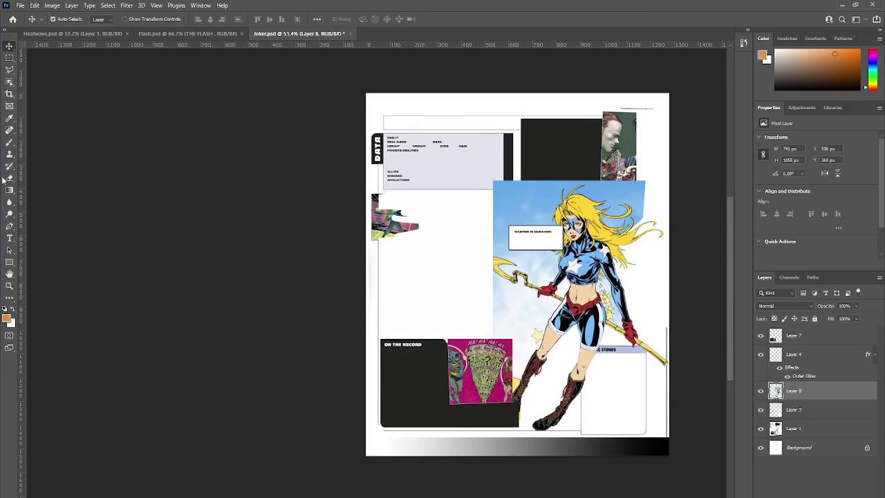
pyautogui.press('l')
pyautogui.scroll(2, 518, 382)
pyautogui.scroll(5, 484, 187)
pyautogui.moveTo(444, 204); pyautogui.dragTo(595, 317)
pyautogui.moveTo(668, 345)
pyautogui.mouseDown()
pyautogui.moveTo(599, 412)
pyautogui.moveTo(551, 379)
pyautogui.mouseUp()
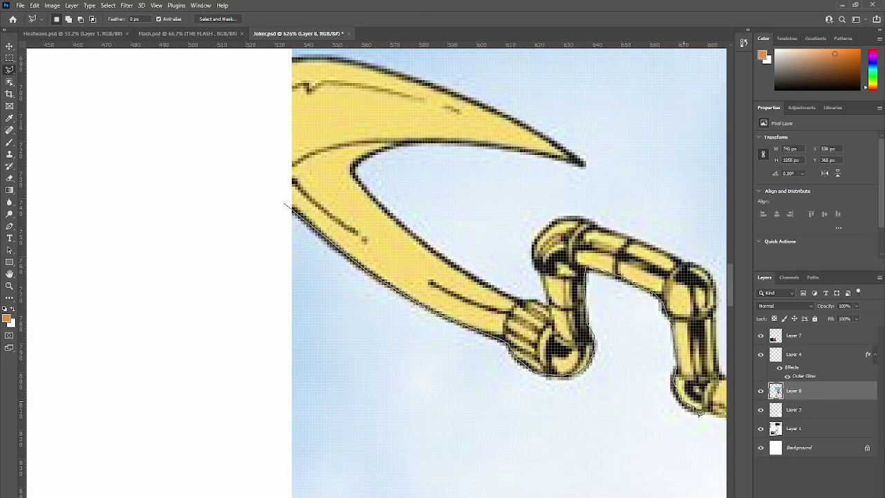
# Continue the lasso outline beneath the staff and red glove, and down the hip to the cuff of the shorts.
pyautogui.moveTo(699, 413); pyautogui.dragTo(597, 425)
pyautogui.moveTo(706, 461)
pyautogui.mouseDown()
pyautogui.moveTo(576, 382)
pyautogui.moveTo(573, 341)
pyautogui.mouseUp()
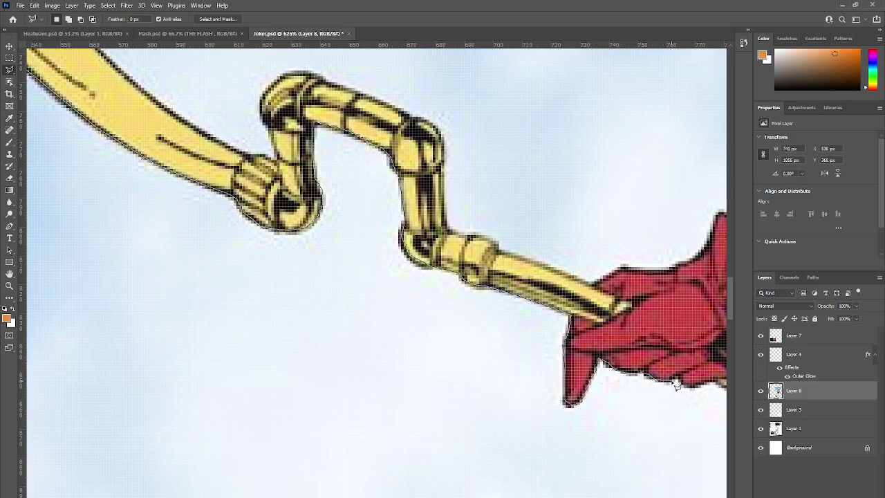
pyautogui.moveTo(696, 392); pyautogui.dragTo(583, 385)
pyautogui.moveTo(640, 417)
pyautogui.mouseDown()
pyautogui.moveTo(687, 477)
pyautogui.moveTo(667, 443)
pyautogui.moveTo(685, 452)
pyautogui.moveTo(714, 495)
pyautogui.moveTo(553, 367)
pyautogui.moveTo(521, 312)
pyautogui.mouseUp()
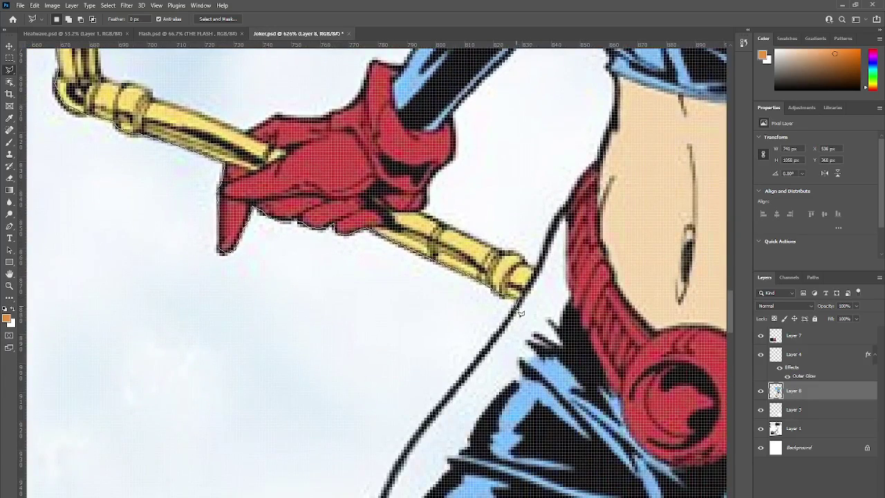
pyautogui.moveTo(436, 422)
pyautogui.mouseDown()
pyautogui.moveTo(398, 473)
pyautogui.moveTo(371, 325)
pyautogui.mouseUp()
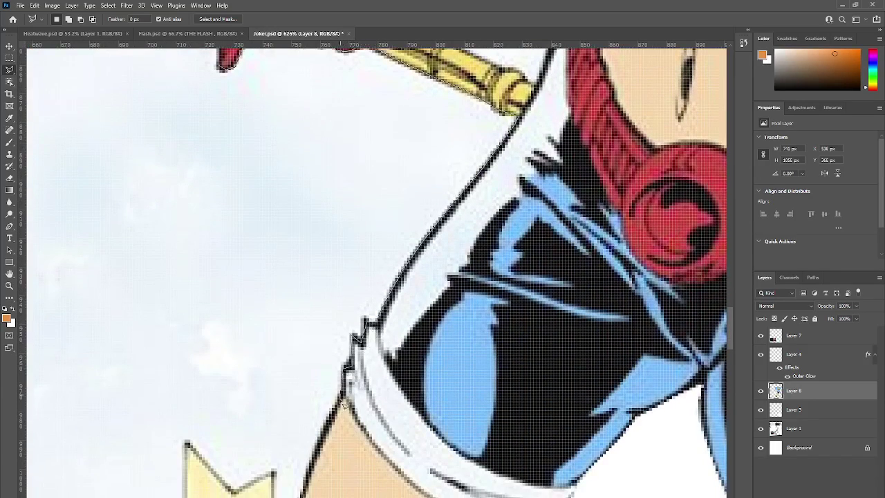
# Trace down the rear leg and boot, close the outline around the background beneath the staff, and delete that area.
pyautogui.moveTo(310, 493); pyautogui.dragTo(293, 404)
pyautogui.moveTo(284, 454)
pyautogui.mouseDown()
pyautogui.moveTo(273, 484)
pyautogui.moveTo(252, 368)
pyautogui.mouseUp()
pyautogui.moveTo(187, 423)
pyautogui.mouseDown()
pyautogui.moveTo(153, 470)
pyautogui.moveTo(477, 111)
pyautogui.moveTo(401, 228)
pyautogui.moveTo(371, 297)
pyautogui.mouseUp()
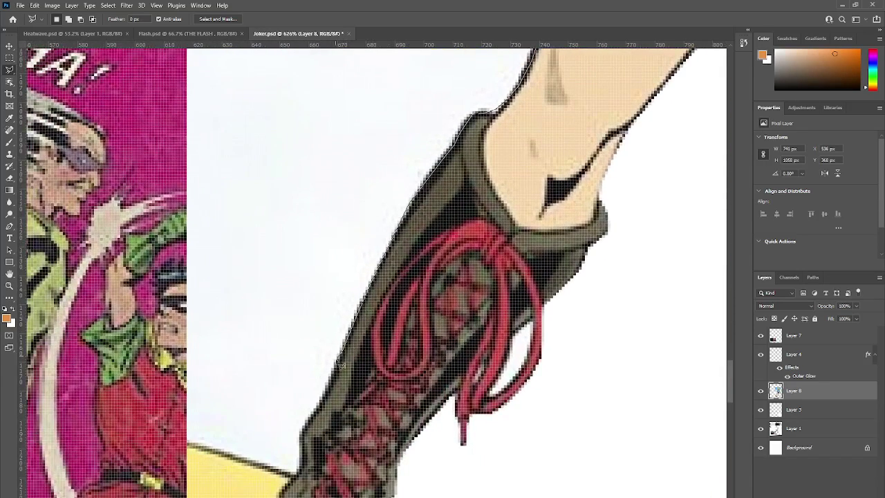
pyautogui.moveTo(315, 425)
pyautogui.mouseDown()
pyautogui.moveTo(306, 475)
pyautogui.moveTo(288, 421)
pyautogui.mouseUp()
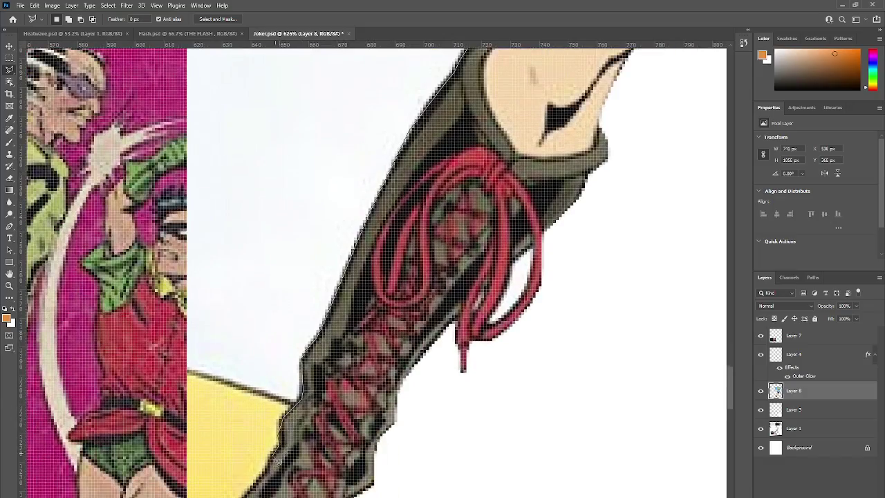
pyautogui.click(265, 474)
pyautogui.click(185, 398)
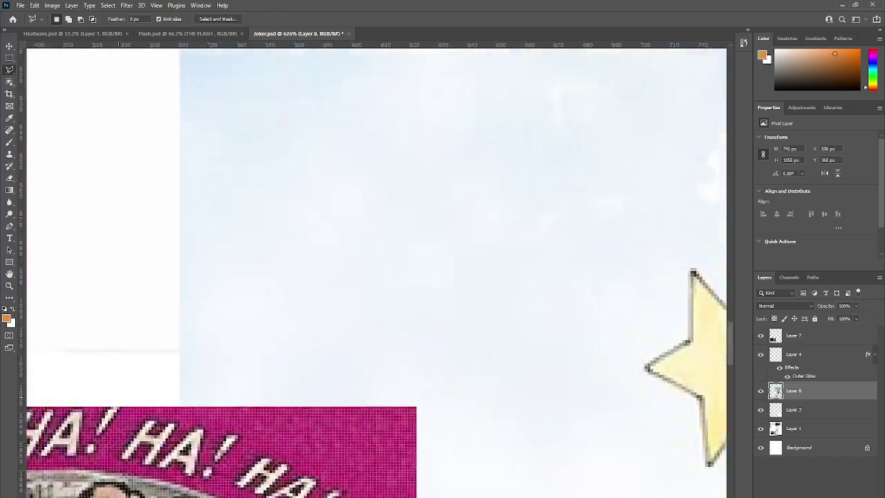
pyautogui.click(110, 356)
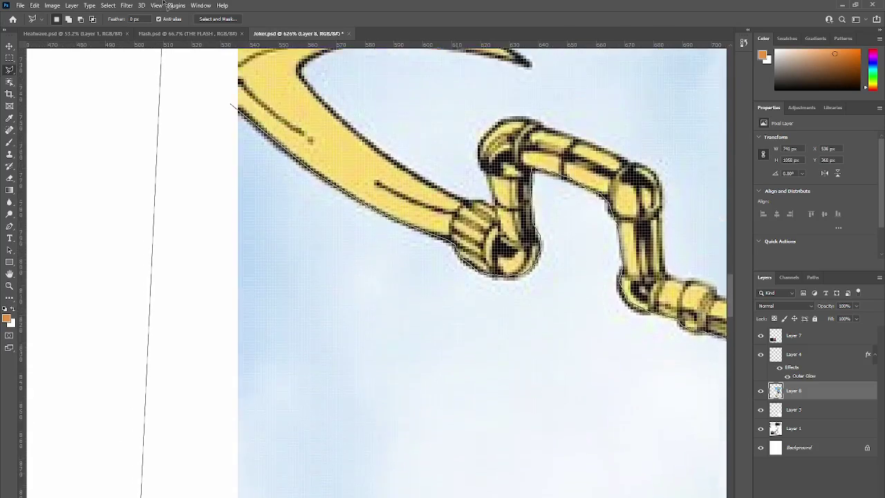
pyautogui.click(231, 196)
pyautogui.press('Delete')
pyautogui.hotkey('ctrl', '-')
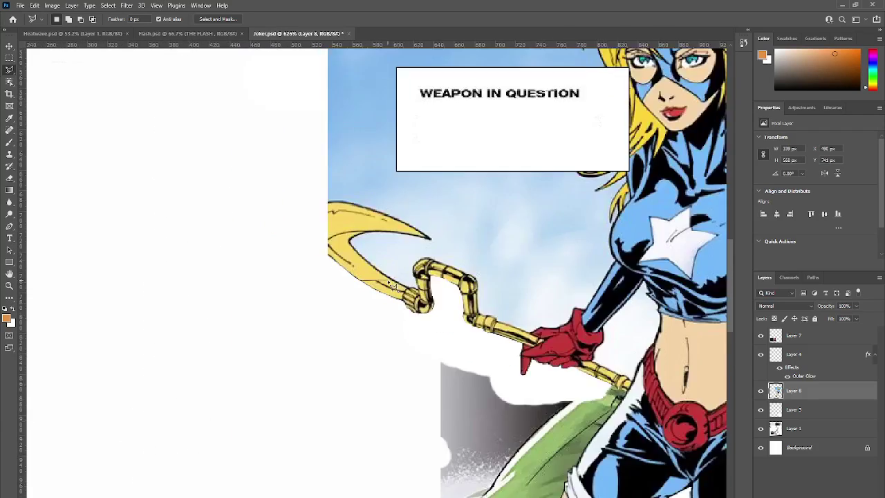
# Erase the leftover green and grey artwork beside the heroine's hip and rear leg on Layer 1 with the Eraser tool.
pyautogui.scroll(-3, 391, 285)
pyautogui.click(381, 306)
pyautogui.doubleClick(227, 287)
pyautogui.click(314, 266)
pyautogui.doubleClick(369, 250)
pyautogui.click(433, 201)
pyautogui.click(10, 178)
pyautogui.click(793, 428)
pyautogui.moveTo(401, 349)
pyautogui.mouseDown()
pyautogui.moveTo(407, 359)
pyautogui.moveTo(415, 331)
pyautogui.moveTo(481, 351)
pyautogui.mouseUp()
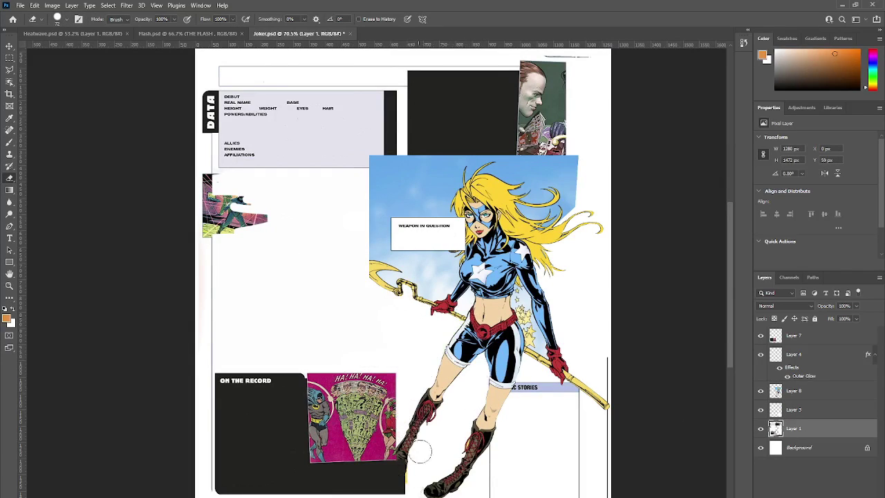
# Lasso the yellow background inside the front boot's lace loop on Layer 8 and delete it.
pyautogui.click(794, 390)
pyautogui.click(9, 69)
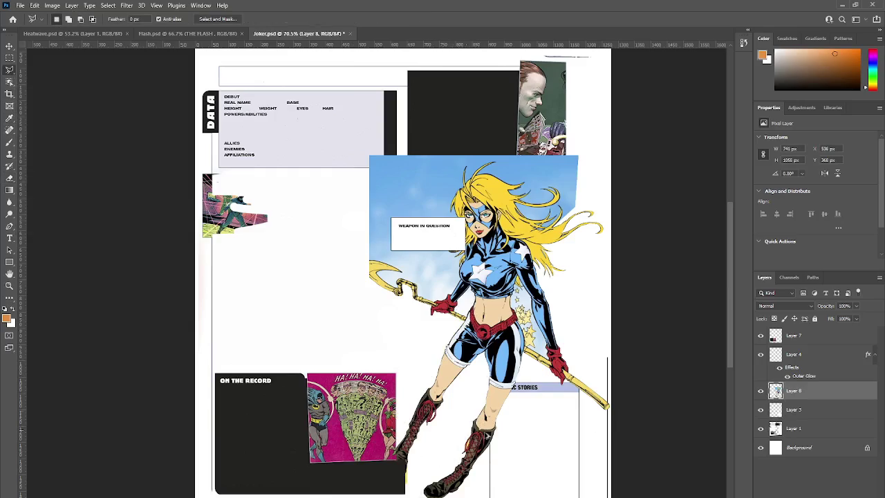
pyautogui.scroll(10, 444, 437)
pyautogui.moveTo(456, 386)
pyautogui.mouseDown()
pyautogui.moveTo(495, 314)
pyautogui.moveTo(504, 364)
pyautogui.mouseUp()
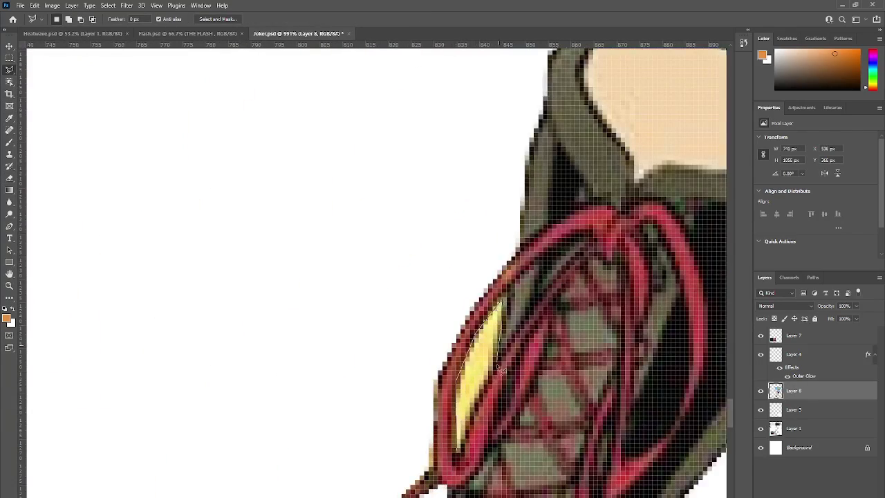
pyautogui.press('Delete')
pyautogui.scroll(-10, 484, 408)
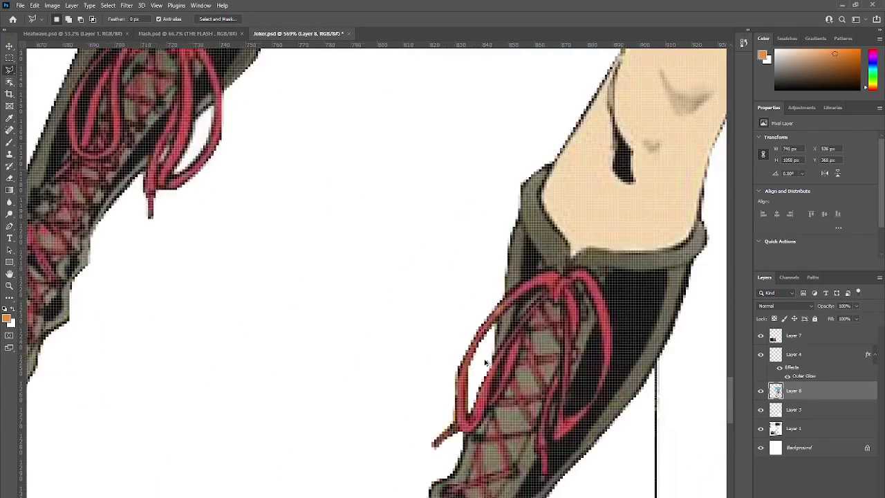
# Lasso the remaining yellow sliver beside the rear boot's toe and delete it.
pyautogui.scroll(8, 390, 405)
pyautogui.moveTo(389, 316)
pyautogui.mouseDown()
pyautogui.moveTo(354, 442)
pyautogui.moveTo(435, 449)
pyautogui.moveTo(423, 282)
pyautogui.moveTo(400, 249)
pyautogui.mouseUp()
pyautogui.press('Delete')
pyautogui.scroll(-12, 419, 259)
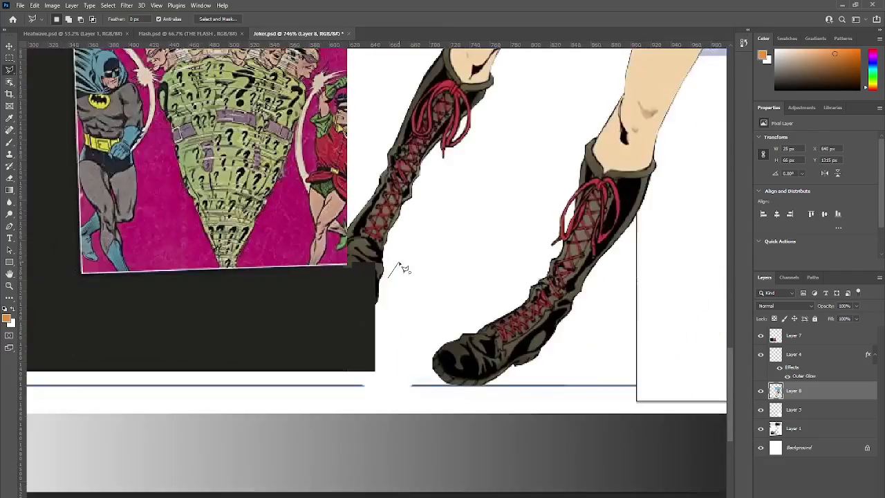
# Trace a polygonal lasso outline up the hip, belt, waist and cropped top along the edge of the starry background.
pyautogui.scroll(2, 443, 204)
pyautogui.scroll(12, 446, 204)
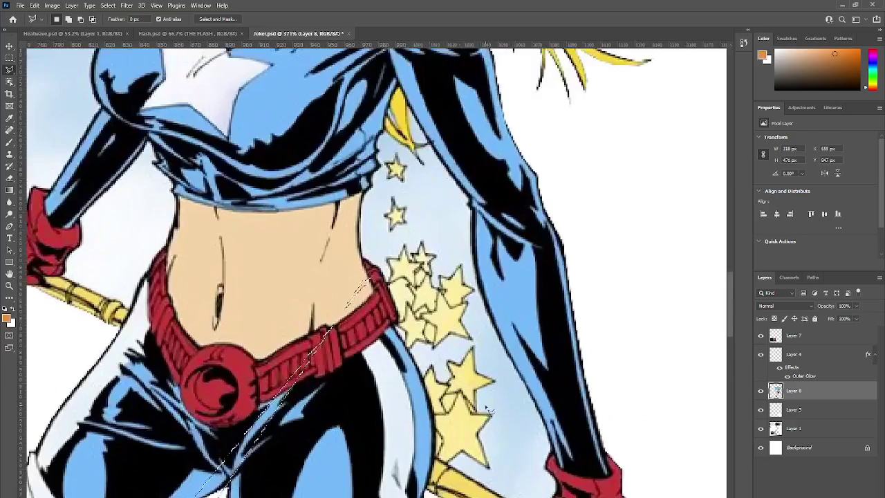
pyautogui.click(266, 243)
pyautogui.scroll(10, 268, 178)
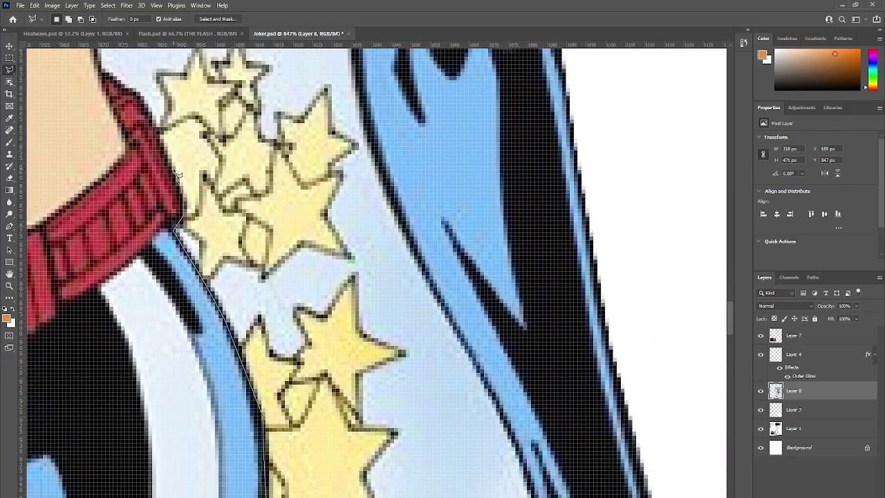
pyautogui.scroll(1, 127, 83)
pyautogui.click(116, 101)
pyautogui.click(101, 93)
pyautogui.scroll(7, 102, 95)
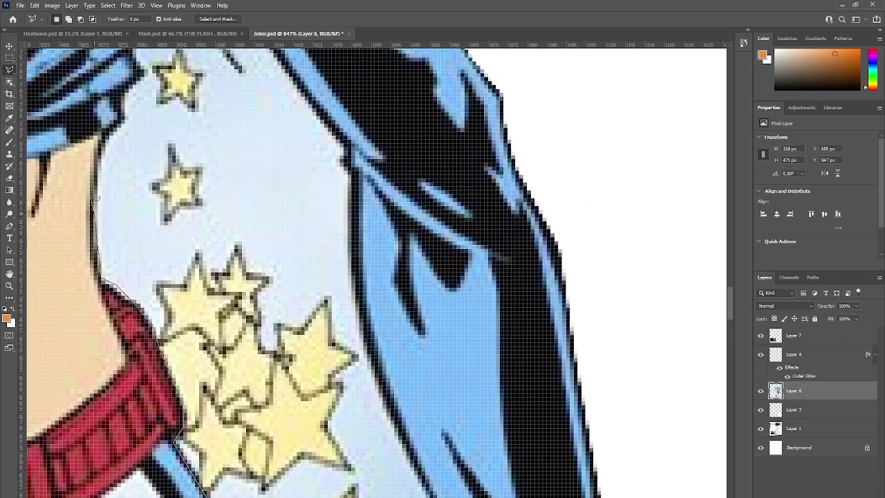
pyautogui.scroll(4, 148, 79)
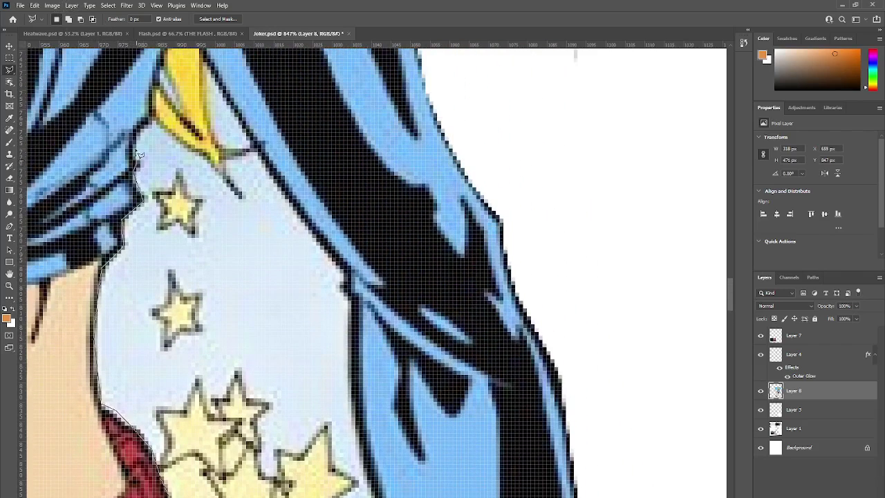
pyautogui.scroll(3, 140, 156)
# Carry the lasso outline across the hair tip and down the inner edge of the sleeve past the elbow.
pyautogui.click(185, 119)
pyautogui.click(332, 360)
pyautogui.click(346, 379)
pyautogui.click(353, 410)
pyautogui.scroll(-4, 355, 477)
pyautogui.click(355, 372)
pyautogui.click(361, 428)
pyautogui.scroll(-2, 380, 465)
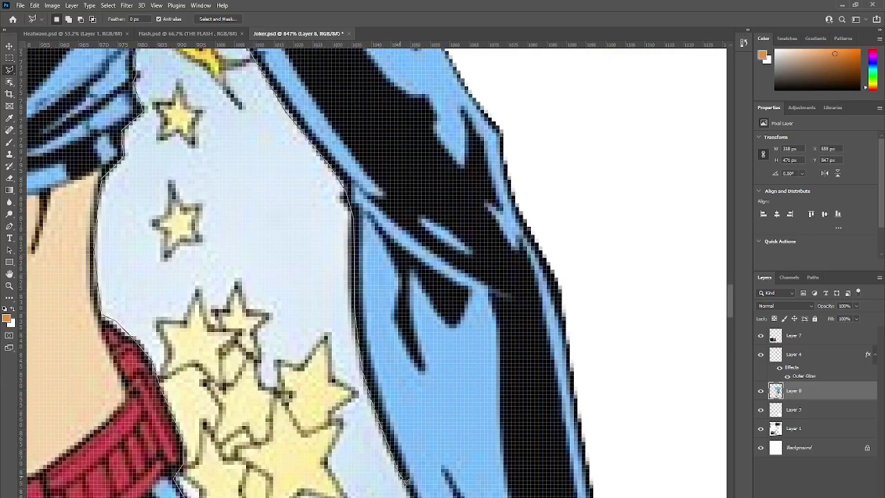
# Close the outline along the forearm, glove and staff, and delete the starry background between the arm and torso.
pyautogui.scroll(-9, 404, 481)
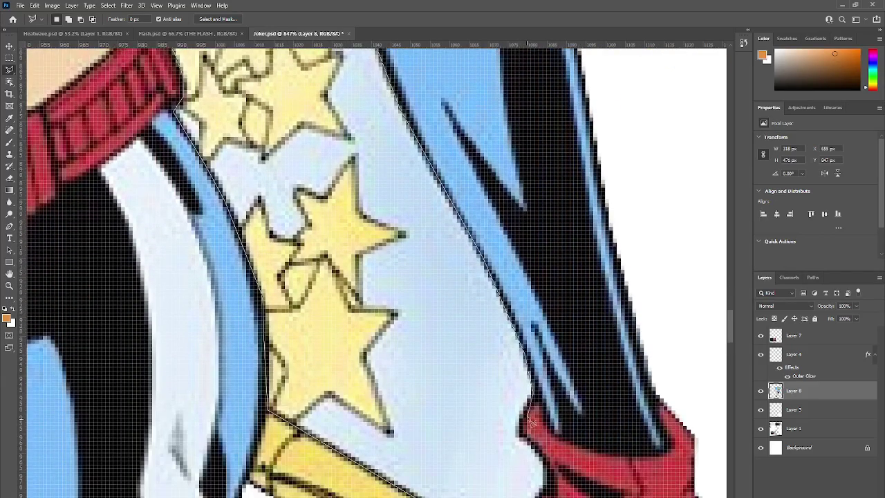
pyautogui.scroll(-4, 546, 394)
pyautogui.doubleClick(562, 426)
pyautogui.press('Delete')
pyautogui.scroll(-5, 485, 357)
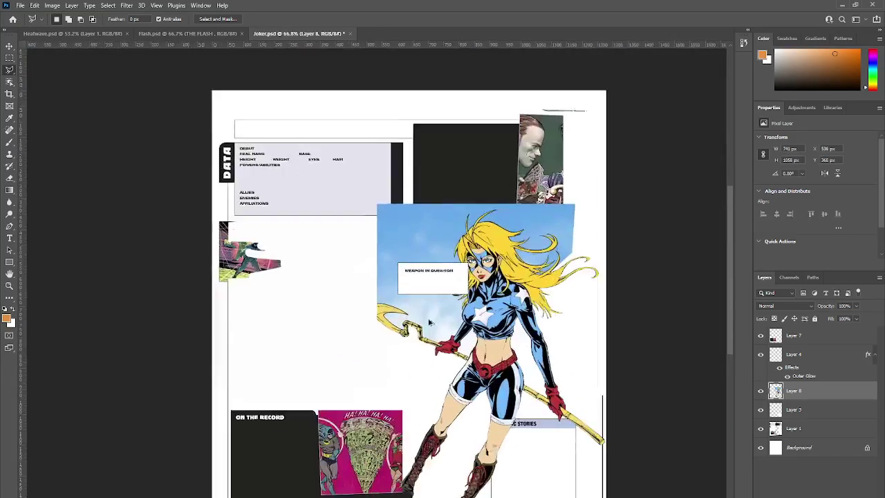
# Lasso the background enclosed by the staff-holding arm, waist and staff, and delete it.
pyautogui.scroll(8, 463, 322)
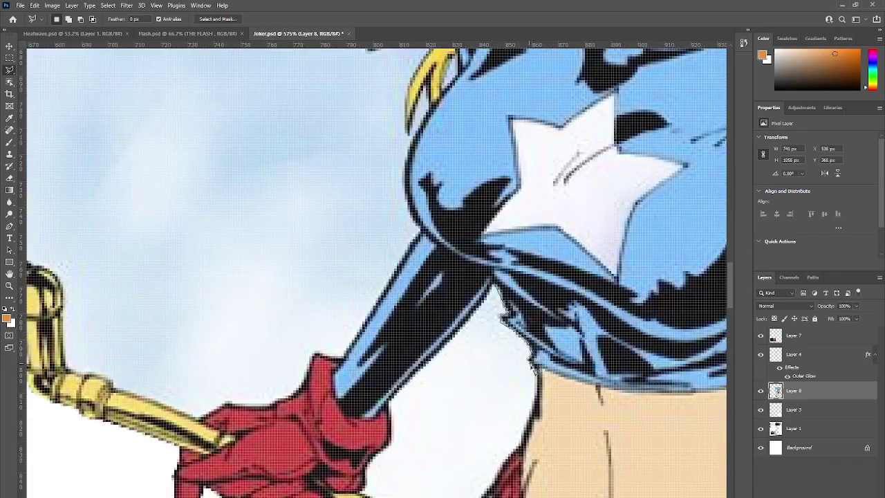
pyautogui.click(523, 446)
pyautogui.click(489, 492)
pyautogui.scroll(-4, 488, 492)
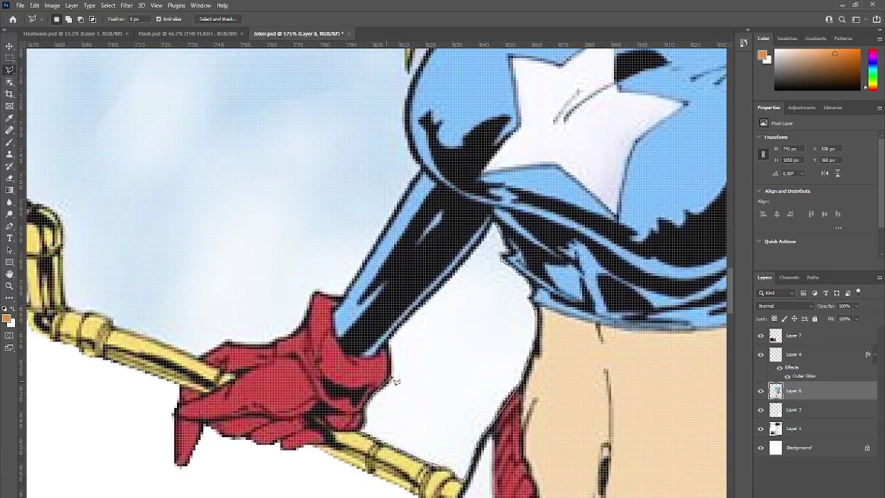
pyautogui.moveTo(396, 380)
pyautogui.mouseDown()
pyautogui.moveTo(387, 343)
pyautogui.moveTo(472, 259)
pyautogui.moveTo(501, 227)
pyautogui.mouseUp()
pyautogui.press('Delete')
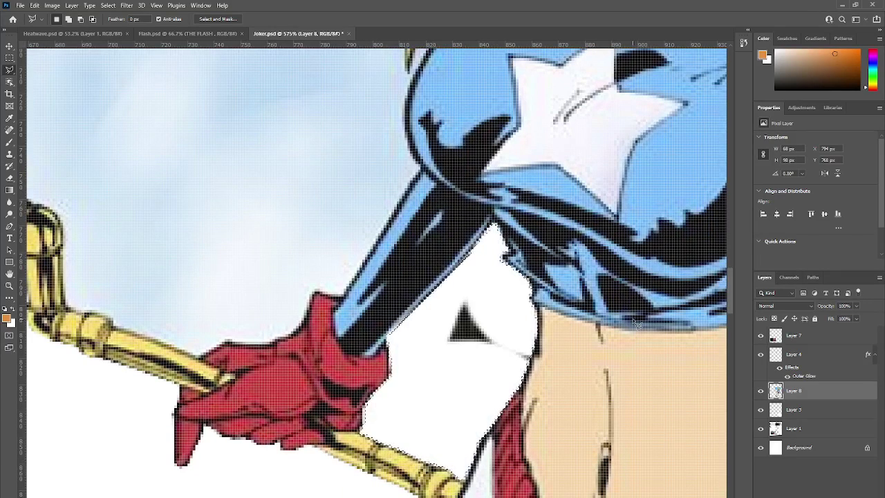
# Erase the leftover black triangle between the arm and waist on Layer 1.
pyautogui.scroll(-8, 467, 328)
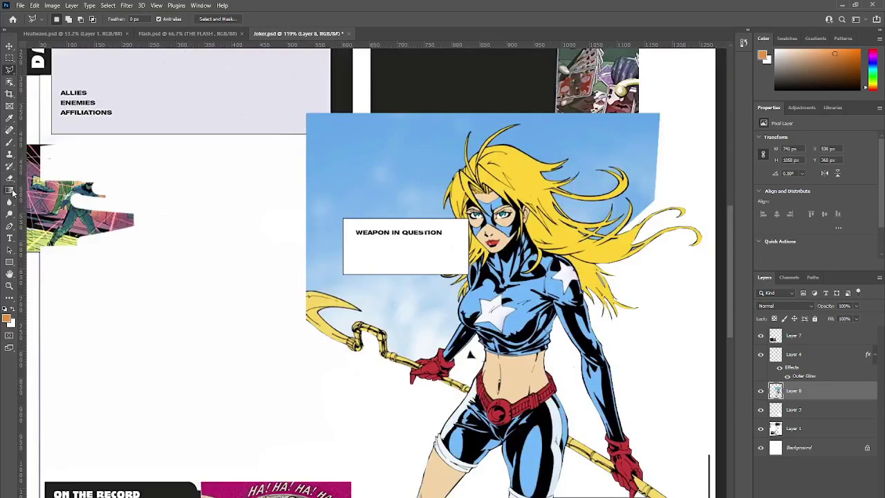
pyautogui.click(10, 179)
pyautogui.click(761, 429)
pyautogui.click(760, 428)
pyautogui.click(792, 432)
pyautogui.click(482, 364)
# Start a polygonal lasso outline on Layer 8 around the outer edge of the sky beside the hair, down to the strand's base.
pyautogui.click(819, 398)
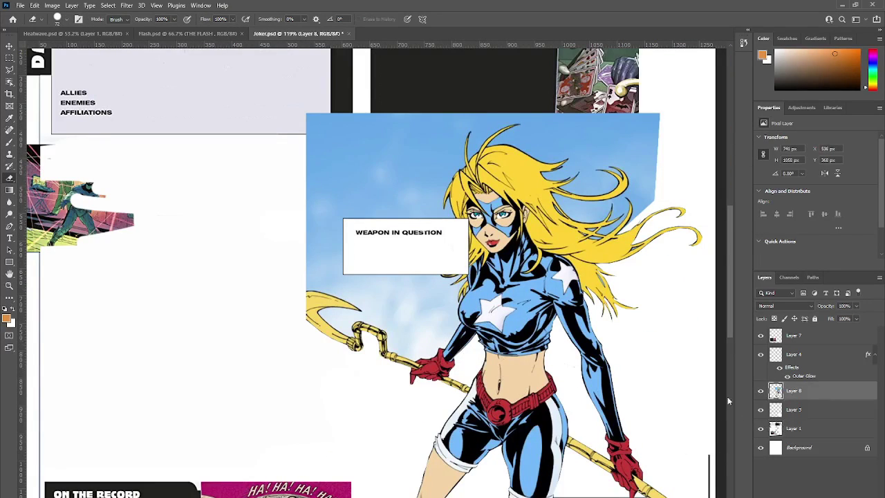
pyautogui.click(10, 69)
pyautogui.scroll(3, 352, 266)
pyautogui.scroll(-4, 563, 318)
pyautogui.scroll(7, 589, 186)
pyautogui.scroll(5, 599, 212)
pyautogui.click(586, 208)
pyautogui.click(587, 132)
pyautogui.click(453, 164)
pyautogui.click(351, 304)
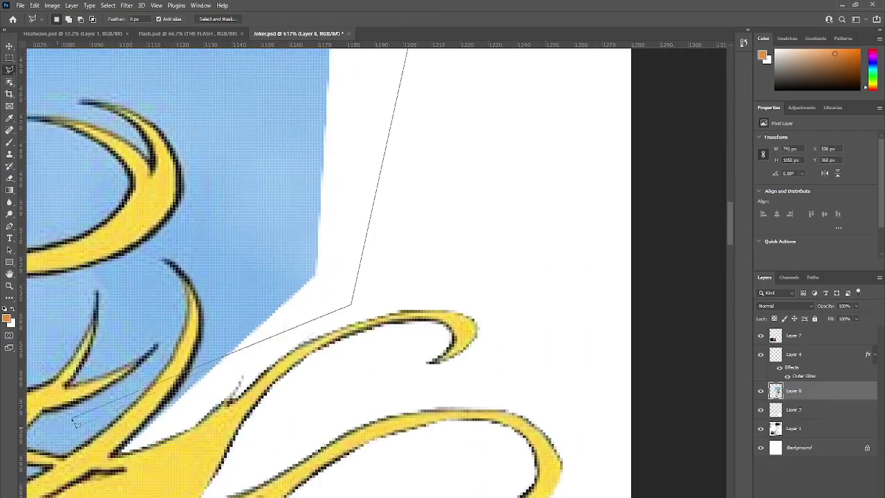
pyautogui.click(133, 437)
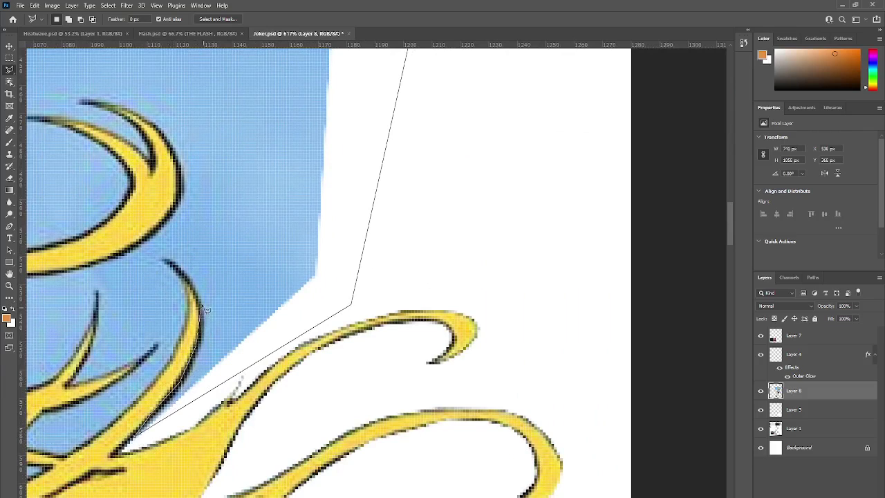
# Continue the lasso outline around the curling hair strands beside the sky.
pyautogui.click(159, 378)
pyautogui.click(131, 408)
pyautogui.click(98, 431)
pyautogui.click(64, 455)
pyautogui.click(309, 444)
pyautogui.click(342, 413)
pyautogui.click(380, 401)
pyautogui.click(423, 376)
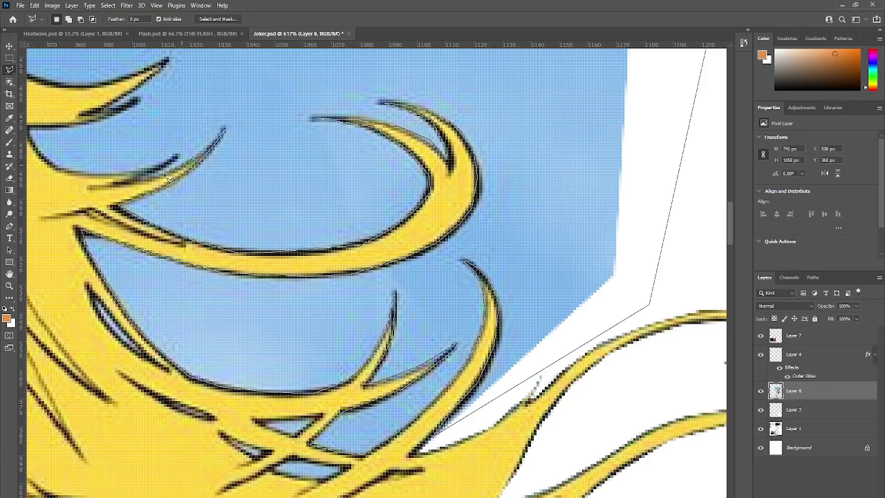
# Extend the lasso outline around the pointed hair tips above the long curled strand.
pyautogui.click(54, 168)
pyautogui.click(232, 127)
pyautogui.click(287, 124)
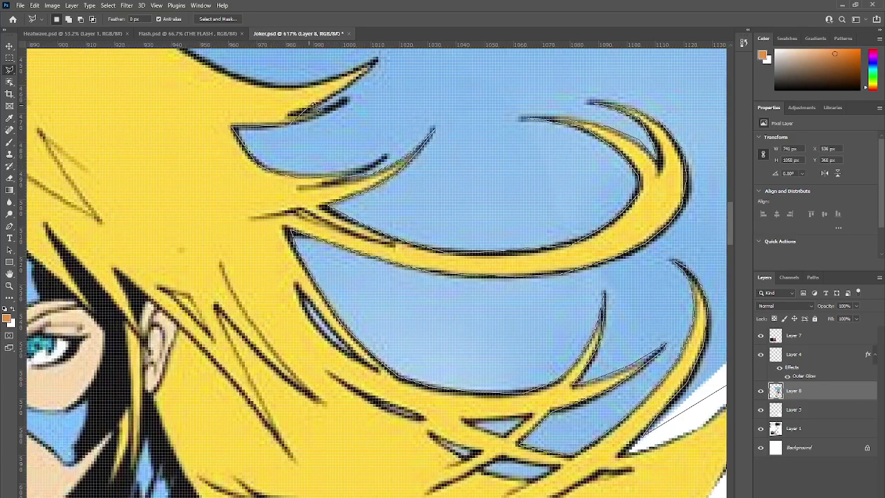
pyautogui.click(375, 63)
pyautogui.click(321, 85)
pyautogui.click(279, 87)
pyautogui.moveTo(235, 77)
pyautogui.mouseDown()
pyautogui.moveTo(236, 96)
pyautogui.moveTo(333, 244)
pyautogui.mouseUp()
# Trace the top of the hair up to the tip of the tall strand and close the sky selection.
pyautogui.click(307, 232)
pyautogui.click(288, 223)
pyautogui.click(173, 161)
pyautogui.click(121, 157)
pyautogui.click(54, 166)
pyautogui.click(81, 124)
pyautogui.moveTo(150, 98); pyautogui.dragTo(150, 199)
pyautogui.click(132, 188)
pyautogui.click(227, 151)
pyautogui.press('Return')
pyautogui.click(431, 199)
pyautogui.click(9, 47)
pyautogui.click(440, 201)
pyautogui.click(10, 70)
pyautogui.hotkey('ctrl', 'd')
pyautogui.click(34, 5)
pyautogui.click(48, 15)
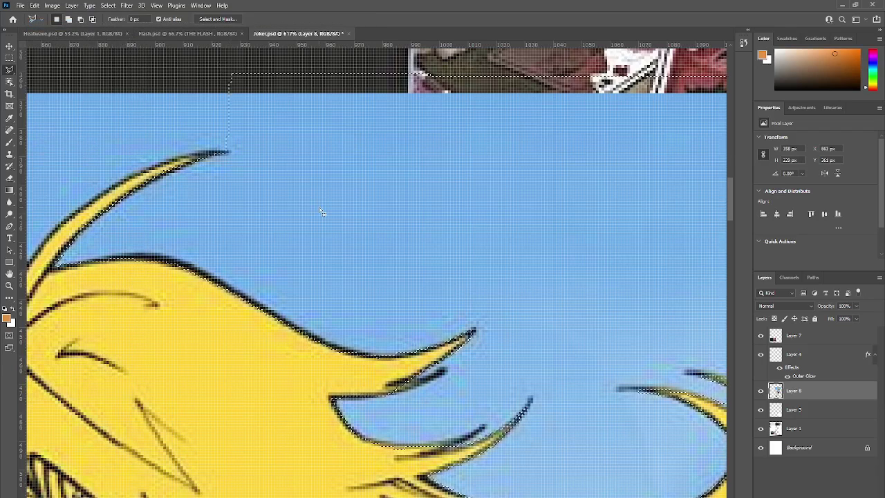
# Delete the selected sky above and beside the flowing hair on Layer 8.
pyautogui.press('Delete')
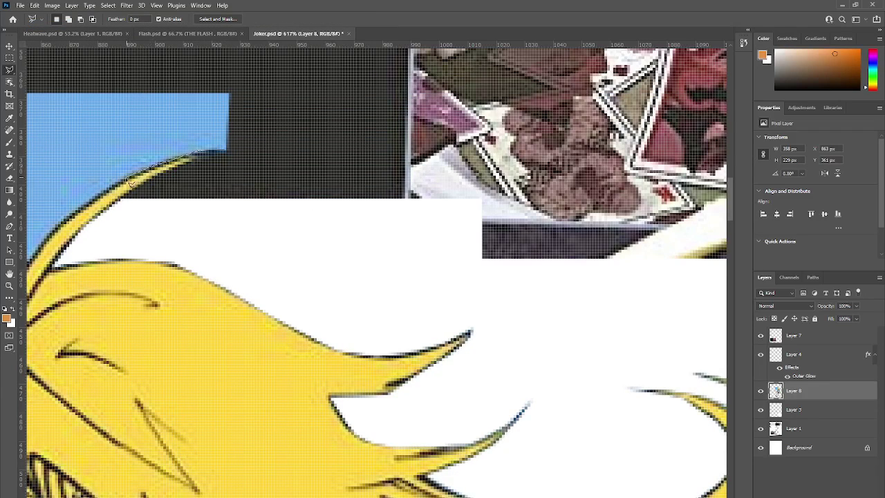
# Lasso the sky's edge along the long strand, thin upright strand and side of the hair, crossing the weapon box beyond the sky.
pyautogui.hscroll(-3, 185, 267)
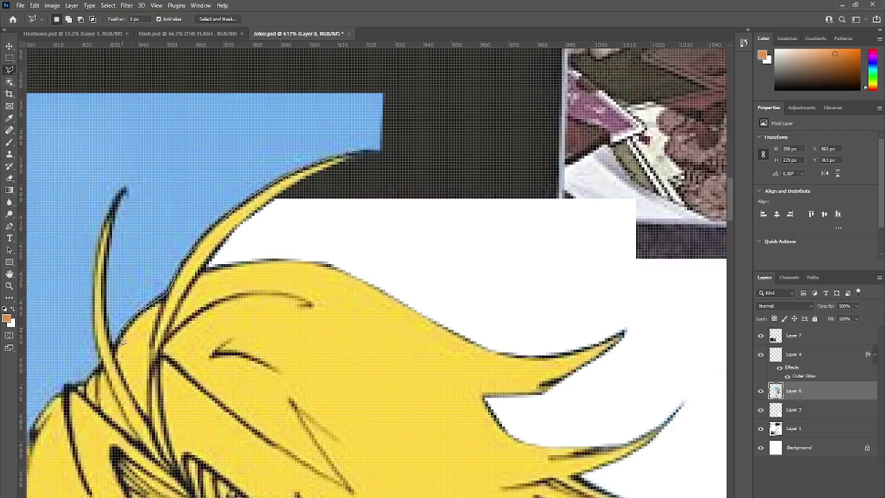
pyautogui.click(106, 318)
pyautogui.click(105, 268)
pyautogui.moveTo(127, 195); pyautogui.dragTo(101, 255)
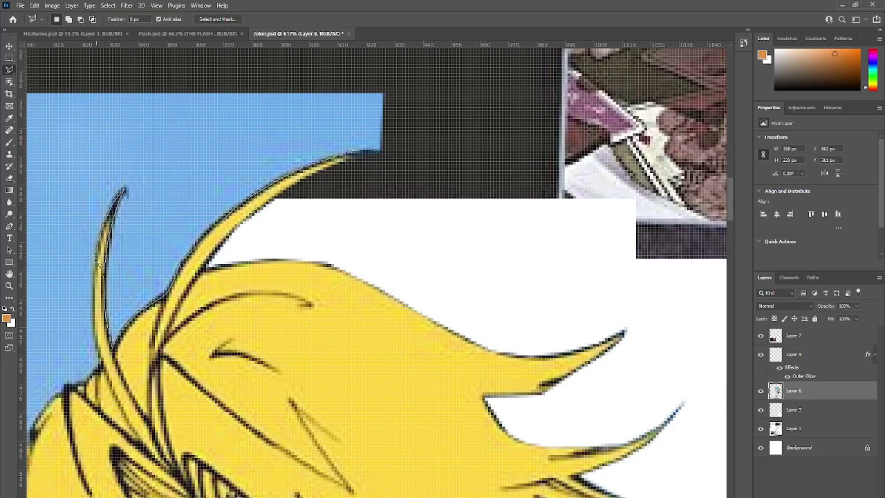
pyautogui.moveTo(92, 385)
pyautogui.mouseDown()
pyautogui.moveTo(4, 431)
pyautogui.moveTo(201, 406)
pyautogui.mouseUp()
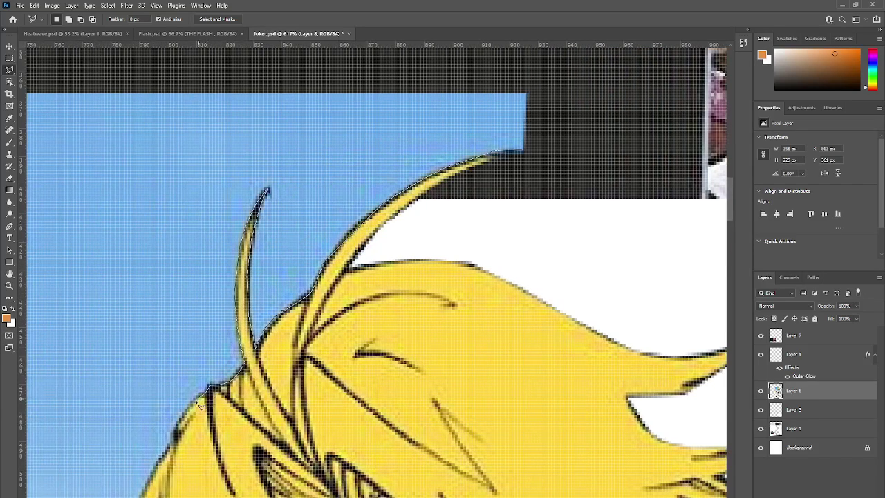
pyautogui.moveTo(174, 451); pyautogui.dragTo(156, 435)
pyautogui.moveTo(149, 484)
pyautogui.mouseDown()
pyautogui.moveTo(130, 370)
pyautogui.moveTo(184, 446)
pyautogui.moveTo(166, 484)
pyautogui.moveTo(118, 484)
pyautogui.moveTo(126, 493)
pyautogui.mouseUp()
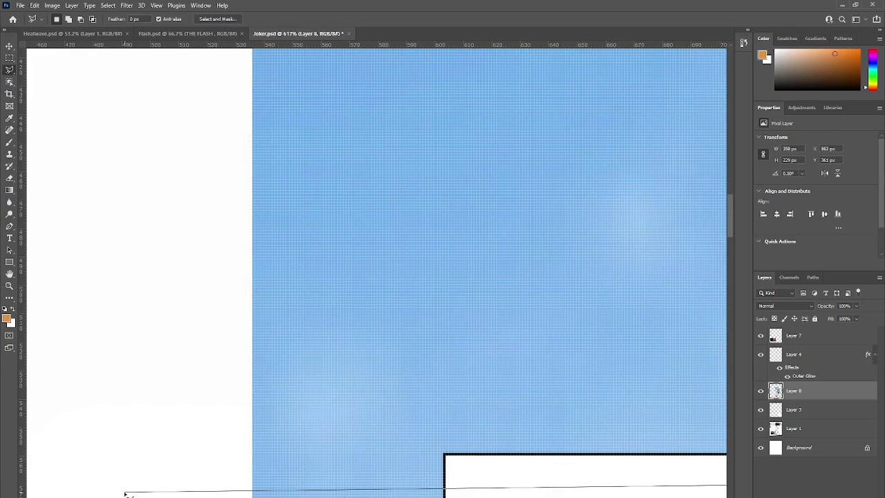
# Complete the lasso outline along the hair below the weapon box, the arm, glove and staff, and delete the enclosed sky.
pyautogui.moveTo(126, 494)
pyautogui.mouseDown()
pyautogui.moveTo(701, 483)
pyautogui.moveTo(568, 360)
pyautogui.moveTo(43, 391)
pyautogui.moveTo(162, 303)
pyautogui.moveTo(221, 359)
pyautogui.moveTo(524, 353)
pyautogui.moveTo(469, 373)
pyautogui.moveTo(479, 387)
pyautogui.moveTo(508, 394)
pyautogui.moveTo(563, 381)
pyautogui.mouseUp()
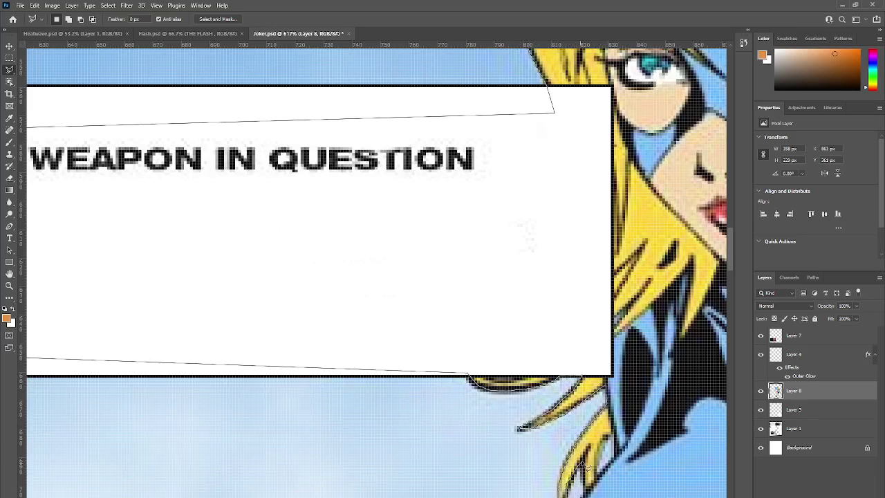
pyautogui.moveTo(520, 427)
pyautogui.mouseDown()
pyautogui.moveTo(581, 377)
pyautogui.moveTo(564, 484)
pyautogui.moveTo(561, 349)
pyautogui.moveTo(492, 476)
pyautogui.moveTo(456, 398)
pyautogui.moveTo(432, 425)
pyautogui.moveTo(380, 440)
pyautogui.mouseUp()
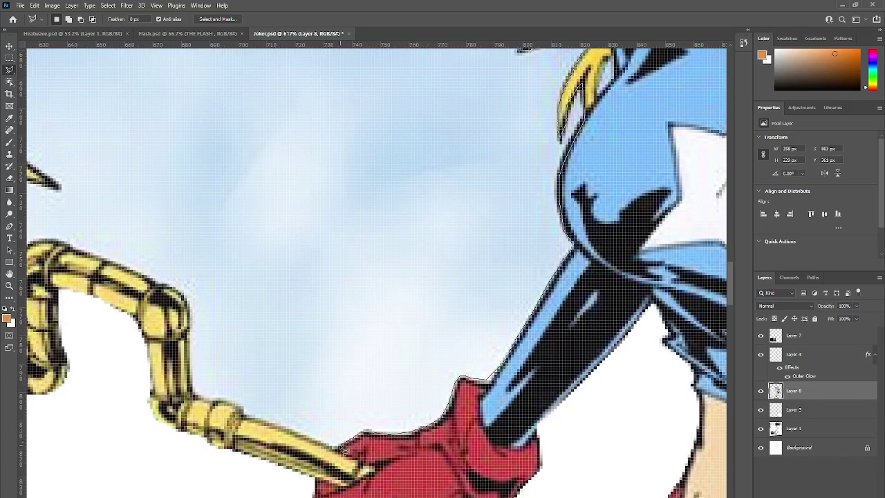
pyautogui.moveTo(197, 396); pyautogui.dragTo(194, 315)
pyautogui.moveTo(121, 269)
pyautogui.mouseDown()
pyautogui.moveTo(170, 245)
pyautogui.moveTo(138, 262)
pyautogui.mouseUp()
pyautogui.moveTo(129, 325)
pyautogui.mouseDown()
pyautogui.moveTo(49, 278)
pyautogui.moveTo(166, 306)
pyautogui.moveTo(60, 218)
pyautogui.mouseUp()
pyautogui.moveTo(95, 175)
pyautogui.mouseDown()
pyautogui.moveTo(141, 166)
pyautogui.moveTo(263, 187)
pyautogui.moveTo(191, 139)
pyautogui.moveTo(40, 133)
pyautogui.moveTo(309, 200)
pyautogui.moveTo(242, 230)
pyautogui.moveTo(178, 225)
pyautogui.moveTo(168, 209)
pyautogui.moveTo(91, 210)
pyautogui.moveTo(42, 50)
pyautogui.moveTo(70, 3)
pyautogui.moveTo(80, 4)
pyautogui.moveTo(101, 68)
pyautogui.moveTo(614, 75)
pyautogui.moveTo(568, 182)
pyautogui.moveTo(555, 151)
pyautogui.moveTo(627, 118)
pyautogui.mouseUp()
pyautogui.press('Delete')
# Outline and delete a small leftover patch of background beside the cut-out figure on Layer 8.
pyautogui.click(634, 115)
pyautogui.click(628, 140)
pyautogui.click(548, 159)
pyautogui.press('Delete')
pyautogui.click(569, 186)
pyautogui.scroll(-10, 648, 217)
pyautogui.doubleClick(468, 339)
pyautogui.click(417, 199)
# Delete the sky showing in the narrow slit and the small triangular gap between the flowing hair strands.
pyautogui.scroll(10, 424, 323)
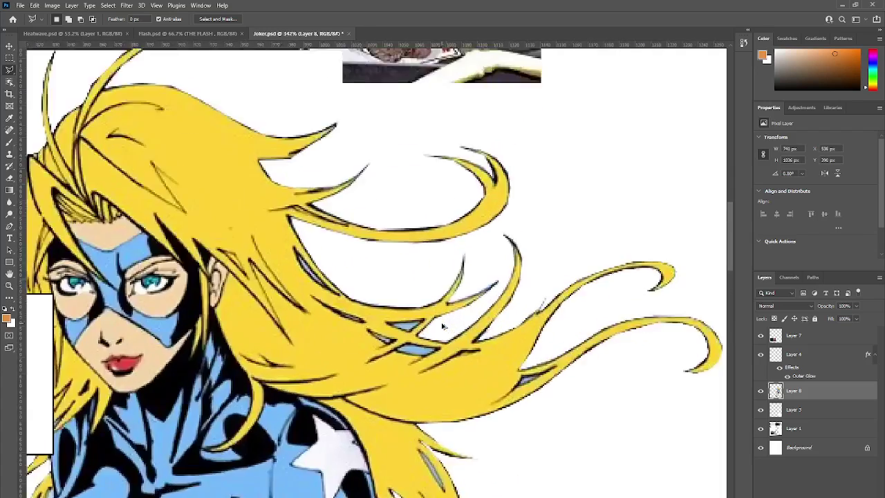
pyautogui.moveTo(107, 152)
pyautogui.mouseDown()
pyautogui.moveTo(209, 261)
pyautogui.moveTo(156, 232)
pyautogui.moveTo(115, 185)
pyautogui.moveTo(117, 163)
pyautogui.mouseUp()
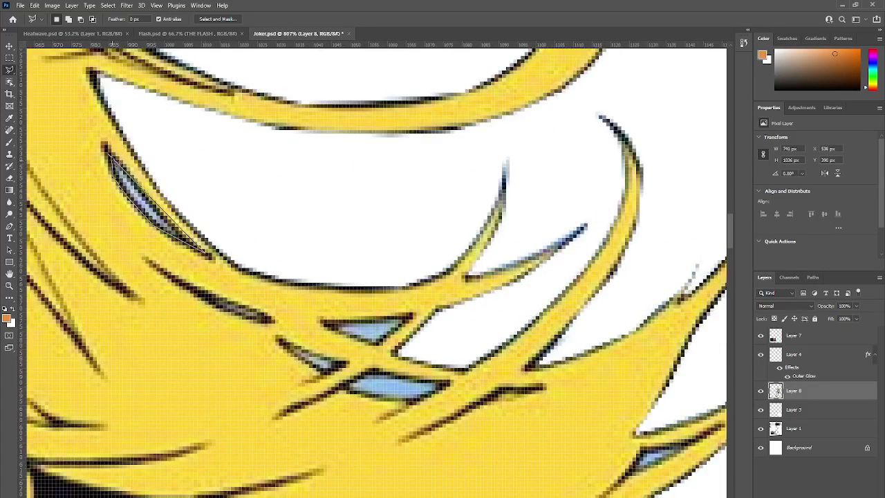
pyautogui.click(108, 157)
pyautogui.press('Delete')
pyautogui.click(339, 323)
pyautogui.click(412, 318)
pyautogui.click(377, 343)
pyautogui.click(339, 324)
pyautogui.press('Delete')
# Delete the sky in the four-sided gap below the crossing hair strands and in the small gap beside it.
pyautogui.click(372, 374)
pyautogui.click(416, 400)
pyautogui.click(442, 383)
pyautogui.click(371, 374)
pyautogui.press('Delete')
pyautogui.click(333, 363)
pyautogui.click(325, 369)
pyautogui.doubleClick(294, 349)
pyautogui.press('Delete')
pyautogui.click(302, 352)
pyautogui.doubleClick(513, 351)
pyautogui.press('Return')
# Outline and delete the sky in the small gap where the lowest long hair strand branches off.
pyautogui.scroll(-8, 422, 297)
pyautogui.scroll(8, 422, 298)
pyautogui.click(453, 298)
pyautogui.click(450, 315)
pyautogui.doubleClick(491, 298)
pyautogui.press('Delete')
# Delete the sky sliver inside the lower hair lock beside the shoulder star.
pyautogui.scroll(-8, 470, 332)
pyautogui.scroll(8, 409, 355)
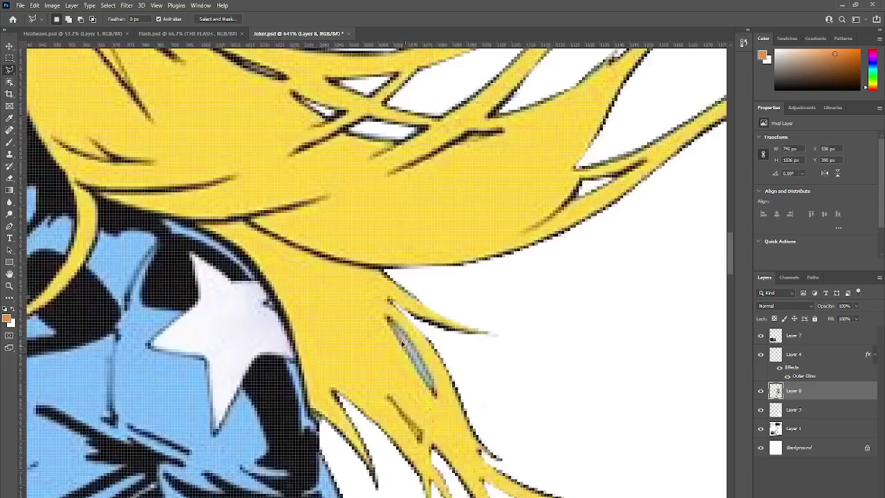
pyautogui.press('Delete')
pyautogui.scroll(-5, 439, 332)
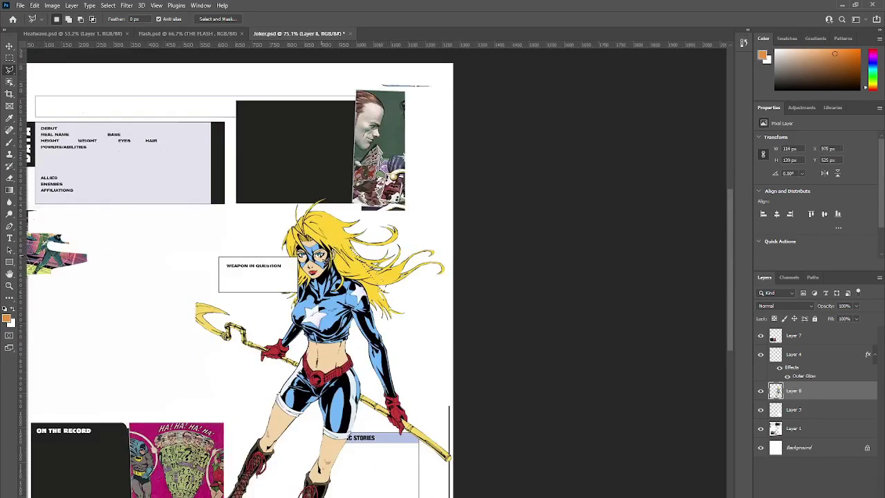
pyautogui.click(366, 324)
pyautogui.doubleClick(454, 349)
pyautogui.click(417, 200)
# Move Layer 8 below Layer 3 in the layer stack.
pyautogui.moveTo(814, 392); pyautogui.dragTo(810, 417)
pyautogui.scroll(-4, 375, 426)
pyautogui.scroll(-2, 375, 426)
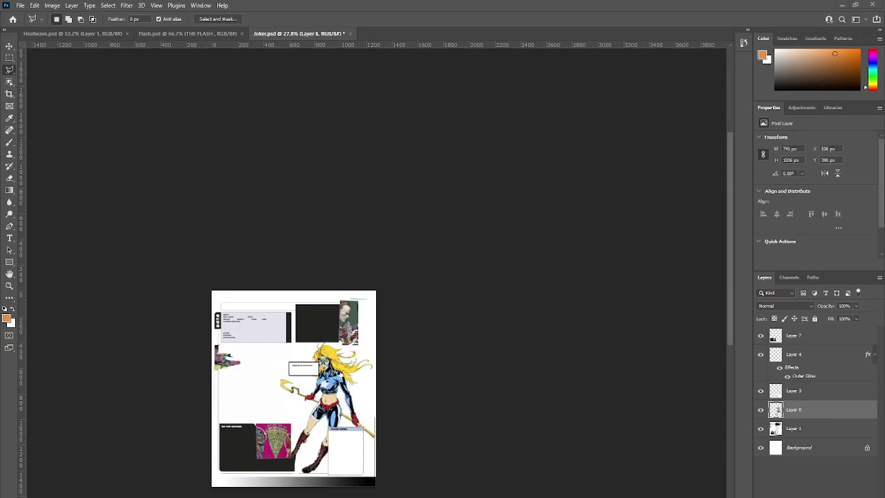
# Paste the Stargirl comic panel with the pink clouds onto the page and scale it down.
pyautogui.click(7, 49)
pyautogui.scroll(4, 271, 451)
pyautogui.hotkey('ctrl', 'v')
pyautogui.moveTo(406, 317); pyautogui.dragTo(359, 356)
pyautogui.hotkey('ctrl', 't')
pyautogui.moveTo(193, 177); pyautogui.dragTo(329, 253)
pyautogui.press('Return')
# Raise the pasted panel to the top of the stack, then fit and slightly rotate it over the Joker portrait at about 258 × 383 px.
pyautogui.moveTo(794, 410); pyautogui.dragTo(809, 330)
pyautogui.moveTo(371, 385); pyautogui.dragTo(323, 391)
pyautogui.hotkey('ctrl', 't')
pyautogui.moveTo(263, 418); pyautogui.dragTo(512, 123)
pyautogui.scroll(3, 534, 152)
pyautogui.moveTo(472, 83); pyautogui.dragTo(507, 136)
pyautogui.moveTo(553, 190); pyautogui.dragTo(517, 171)
pyautogui.moveTo(552, 109); pyautogui.dragTo(588, 81)
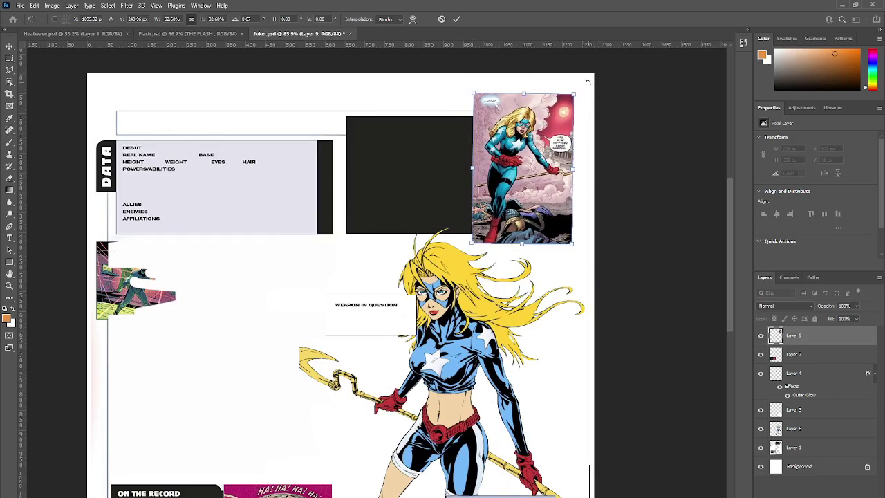
pyautogui.press('Return')
# Add an Outer Glow effect to the Stargirl panel on Layer 9.
pyautogui.rightClick(841, 338)
pyautogui.click(722, 160)
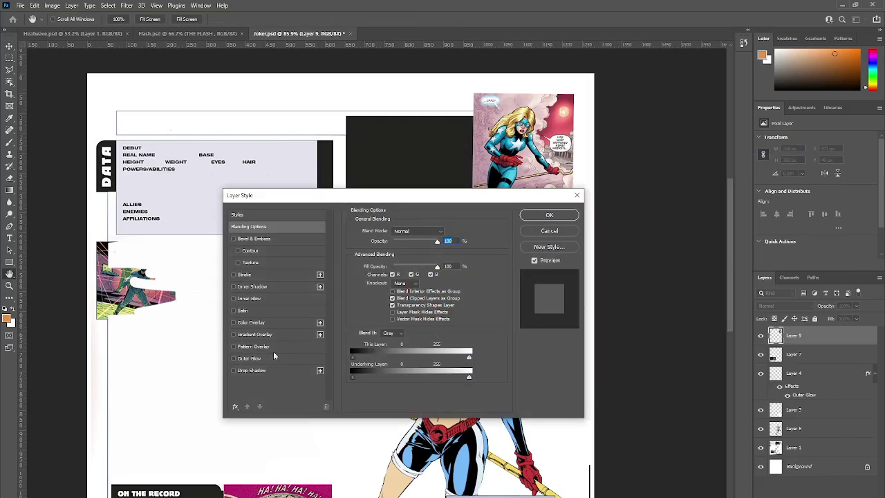
pyautogui.click(270, 357)
pyautogui.press('Return')
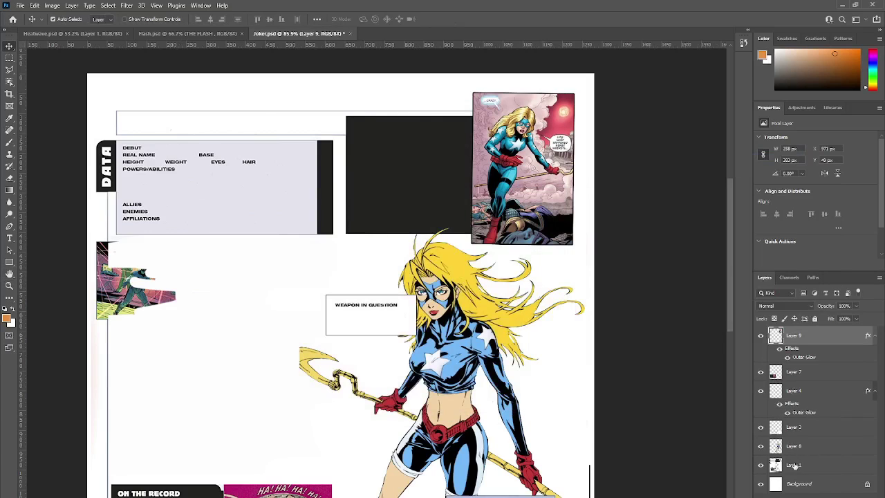
# Make a rectangular marquee selection on Layer 8.
pyautogui.click(10, 57)
pyautogui.click(797, 446)
pyautogui.scroll(8, 403, 211)
pyautogui.moveTo(306, 209); pyautogui.dragTo(535, 285)
pyautogui.scroll(-8, 484, 249)
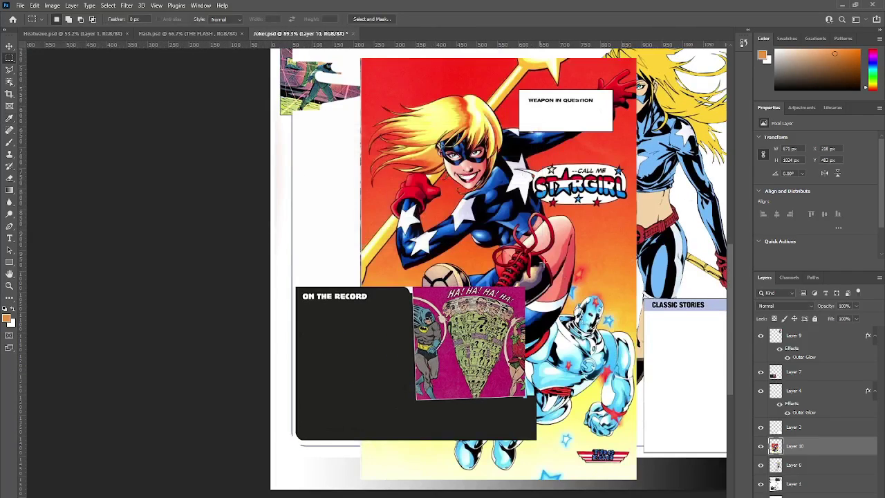
# Move the red Stargirl cover above Layer 7, then scale it to about 321 × 475 px and tilt it beside the On the Record panel.
pyautogui.moveTo(806, 365); pyautogui.dragTo(806, 364)
pyautogui.hotkey('ctrl', 't')
pyautogui.moveTo(360, 58); pyautogui.dragTo(606, 322)
pyautogui.moveTo(595, 408); pyautogui.dragTo(450, 331)
pyautogui.moveTo(492, 276); pyautogui.dragTo(553, 270)
pyautogui.moveTo(490, 328); pyautogui.dragTo(501, 302)
pyautogui.moveTo(517, 246); pyautogui.dragTo(537, 214)
pyautogui.moveTo(512, 262); pyautogui.dragTo(509, 263)
pyautogui.moveTo(544, 198); pyautogui.dragTo(541, 192)
pyautogui.press('Return')
pyautogui.press('m')
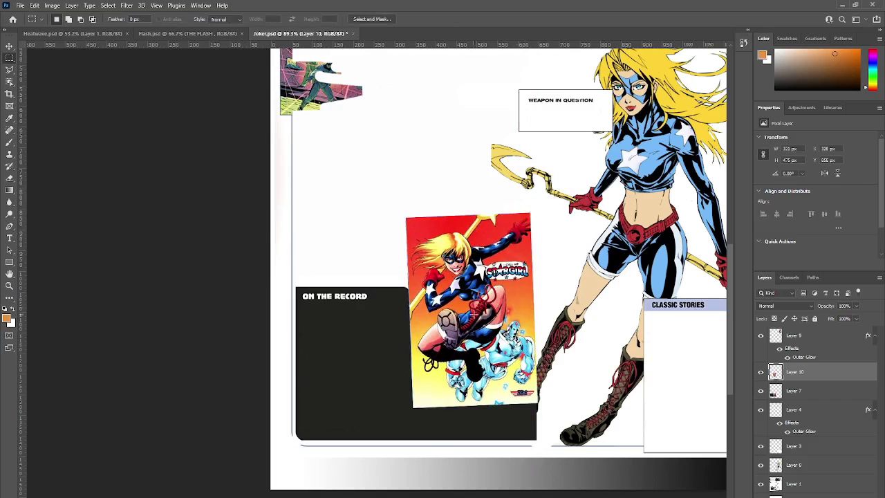
# Add an Outer Glow effect to the red Stargirl cover on Layer 10.
pyautogui.click(11, 47)
pyautogui.scroll(-7, 436, 285)
pyautogui.scroll(4, 459, 295)
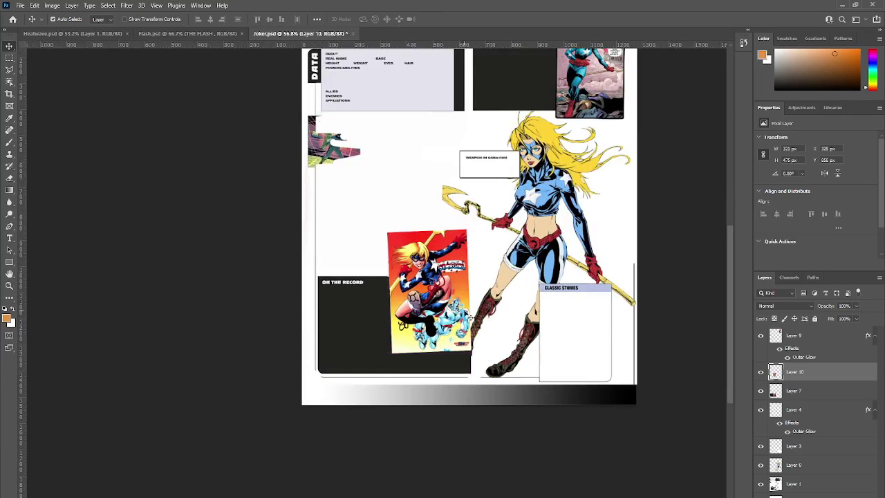
pyautogui.rightClick(811, 371)
pyautogui.click(725, 159)
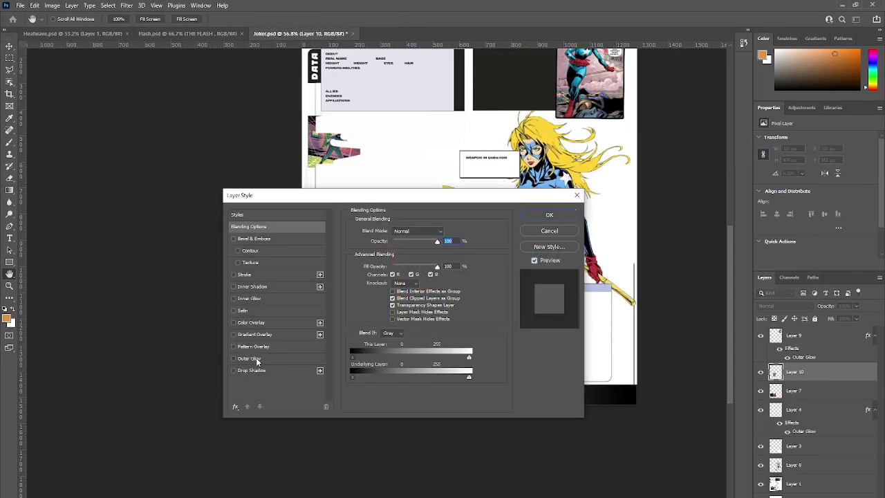
pyautogui.click(254, 358)
pyautogui.click(603, 213)
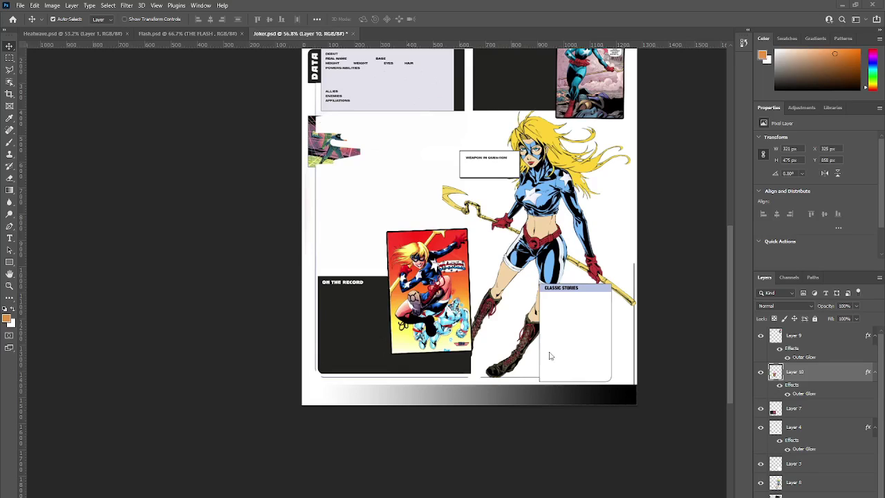
pyautogui.scroll(2, 470, 249)
pyautogui.hotkey('ctrl', 'v')
pyautogui.moveTo(437, 245); pyautogui.dragTo(326, 225)
pyautogui.hotkey('ctrl', 't')
pyautogui.moveTo(411, 329); pyautogui.dragTo(383, 288)
pyautogui.moveTo(367, 250); pyautogui.dragTo(381, 222)
pyautogui.press('Return')
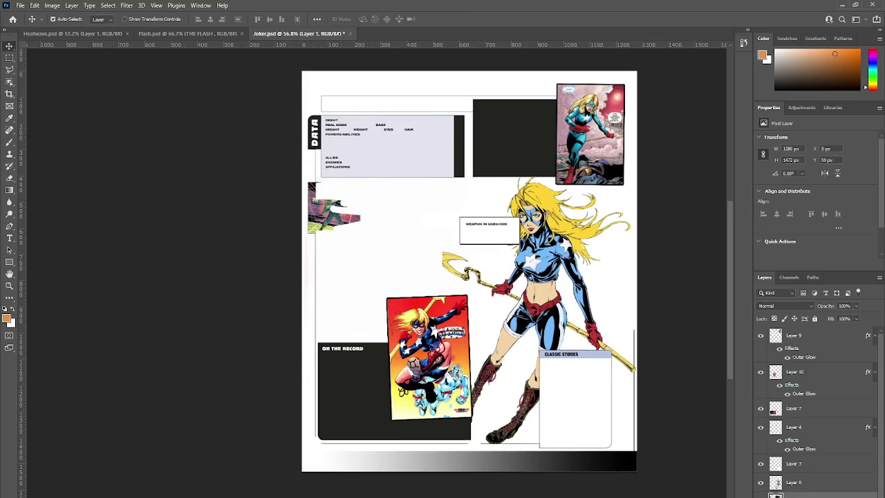
# Paste the Stargirl flag picture and scale it to about 219 × 219 px over the leftover artwork below the Data panel.
pyautogui.hotkey('ctrl', 'v')
pyautogui.hotkey('ctrl', 't')
pyautogui.moveTo(601, 410); pyautogui.dragTo(510, 315)
pyautogui.moveTo(467, 271); pyautogui.dragTo(351, 219)
pyautogui.moveTo(392, 259); pyautogui.dragTo(362, 229)
pyautogui.moveTo(358, 225); pyautogui.dragTo(328, 211)
pyautogui.moveTo(359, 184); pyautogui.dragTo(363, 181)
pyautogui.press('Return')
# Add an Outer Glow effect to the flag picture on Layer 11.
pyautogui.rightClick(800, 494)
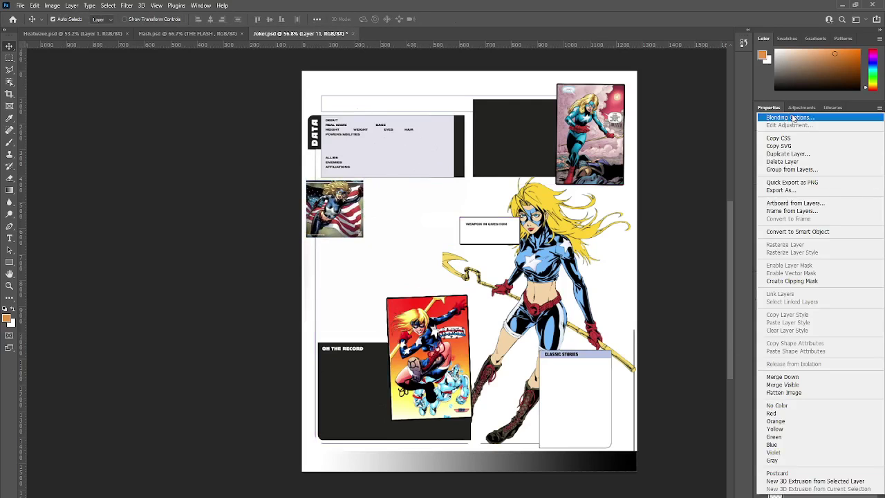
pyautogui.click(793, 118)
pyautogui.click(284, 358)
pyautogui.click(558, 214)
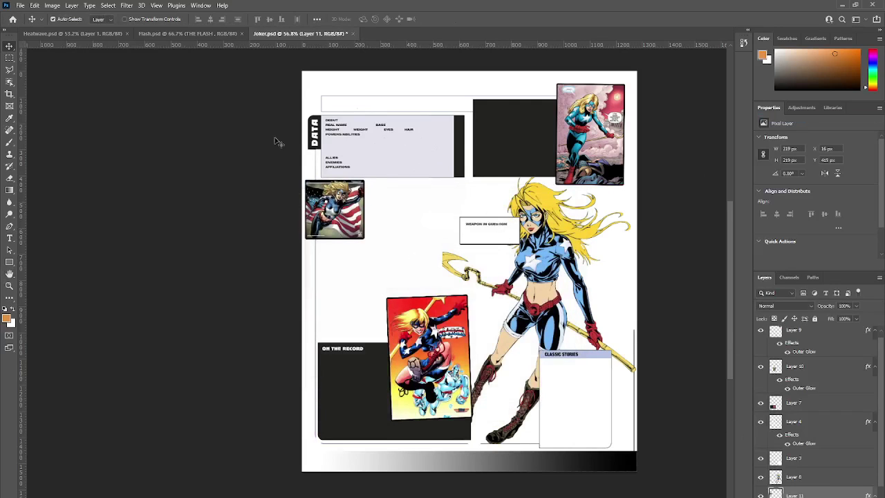
pyautogui.click(187, 34)
pyautogui.rightClick(798, 335)
pyautogui.click(732, 160)
pyautogui.write('STA')
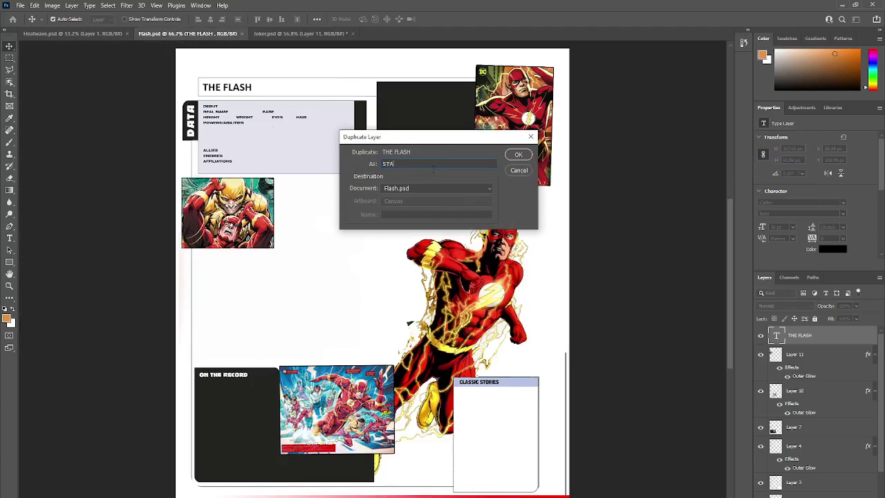
pyautogui.click(442, 188)
pyautogui.click(519, 170)
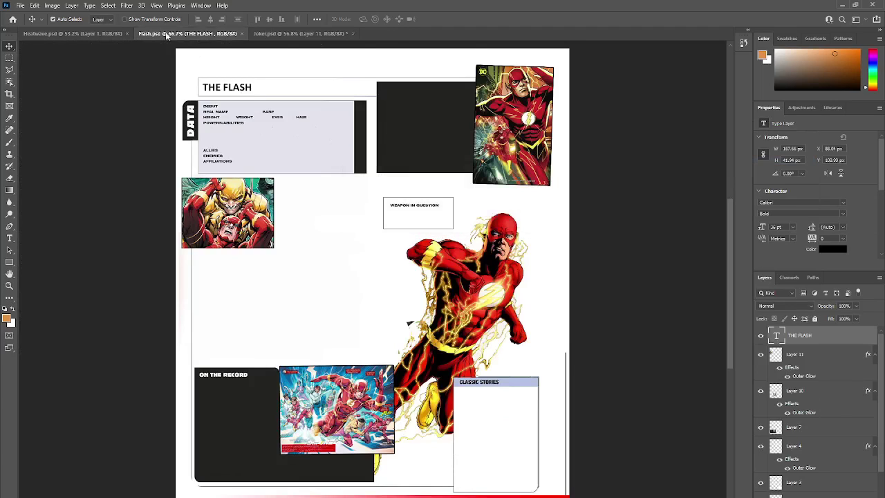
pyautogui.click(283, 34)
# Save the Joker document under the new name Stargirl.
pyautogui.click(21, 6)
pyautogui.click(33, 116)
pyautogui.click(500, 352)
pyautogui.write('sTARGIR')
pyautogui.press('BackSpace')
pyautogui.press('BackSpace')
pyautogui.press('BackSpace')
pyautogui.press('BackSpace')
pyautogui.press('BackSpace')
pyautogui.press('BackSpace')
pyautogui.press('BackSpace')
pyautogui.write('Stargirl')
pyautogui.press('Return')
pyautogui.press('Return')
pyautogui.click(21, 7)
pyautogui.click(33, 118)
pyautogui.click(628, 127)
# Duplicate the THE FLASH title layer from Flash.psd into Stargirl.psd, naming the copy STARGIRL.
pyautogui.click(186, 34)
pyautogui.rightClick(791, 335)
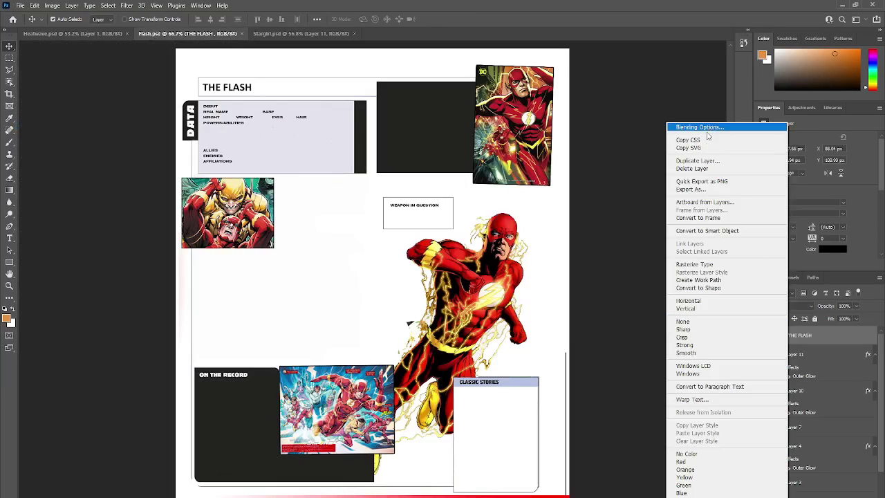
pyautogui.click(696, 160)
pyautogui.click(437, 188)
pyautogui.click(423, 213)
pyautogui.write('GIRL')
pyautogui.press('Return')
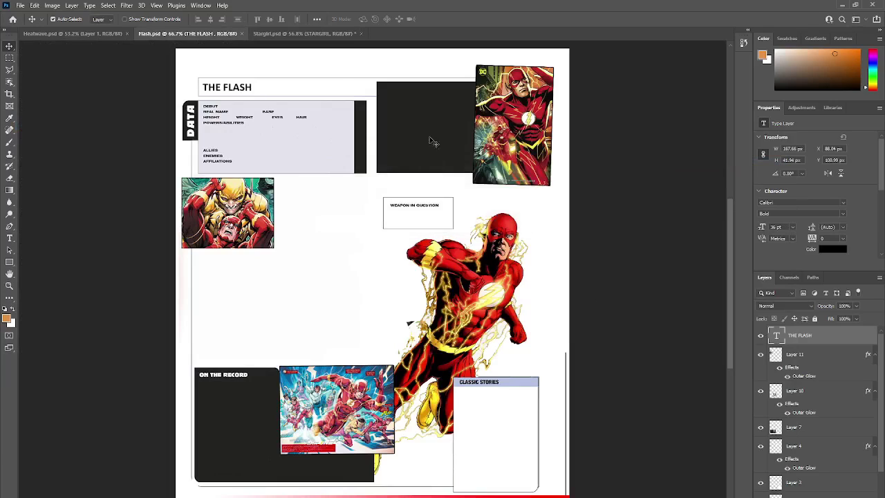
# Replace the THE FLASH title text in Stargirl.psd with STARGIRL.
pyautogui.click(304, 34)
pyautogui.click(9, 237)
pyautogui.moveTo(369, 105); pyautogui.dragTo(305, 112)
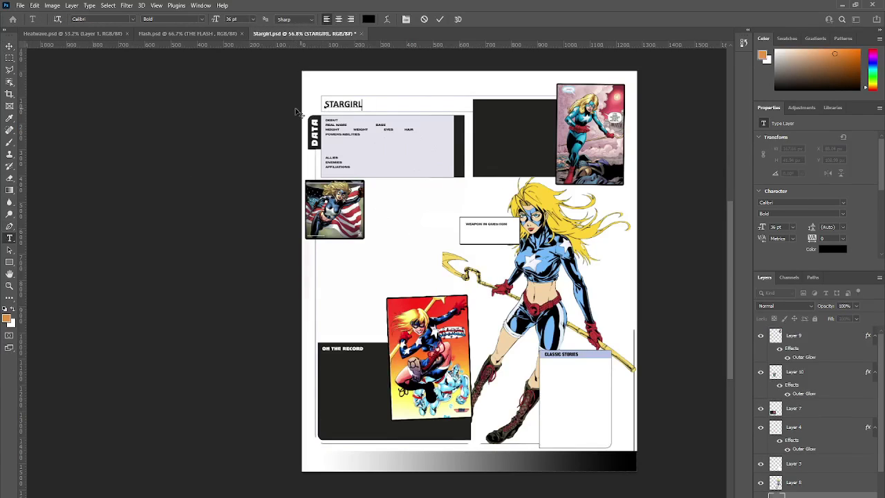
# Sample the light blue of the heroine's costume and fill the strip along the page's bottom edge on Layer 1 with a white-to-blue gradient.
pyautogui.click(9, 117)
pyautogui.click(542, 262)
pyautogui.click(9, 58)
pyautogui.moveTo(636, 472); pyautogui.dragTo(251, 451)
pyautogui.scroll(-3, 816, 443)
pyautogui.click(795, 493)
pyautogui.click(9, 190)
pyautogui.moveTo(626, 461); pyautogui.dragTo(389, 464)
pyautogui.press('m')
pyautogui.hotkey('ctrl', 'd')
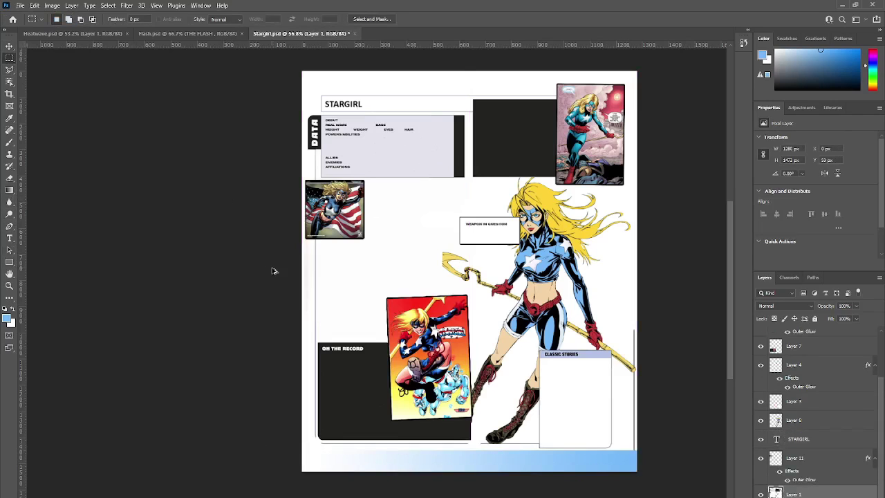
# Save the Stargirl document.
pyautogui.scroll(-2, 271, 268)
pyautogui.scroll(2, 282, 289)
pyautogui.click(21, 5)
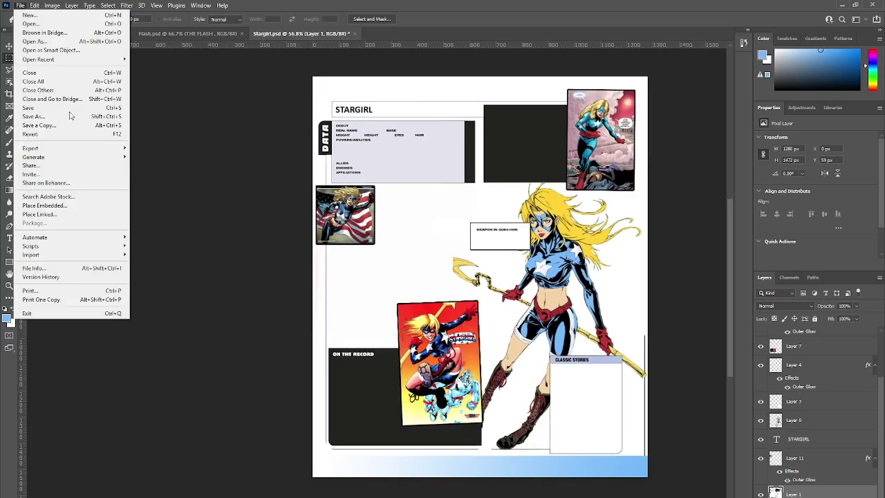